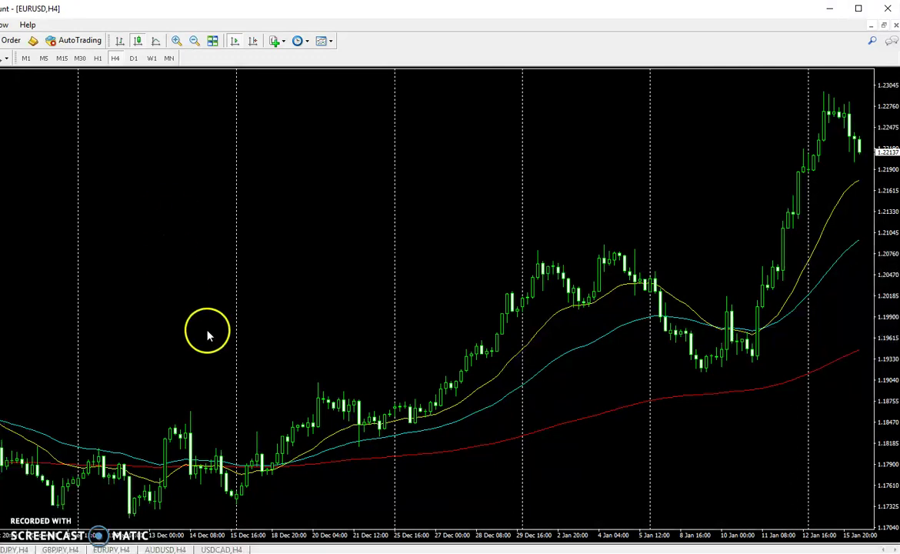
Inspect the yellow, cyan and red moving averages on the EURUSD H4 chart
{"action": "mouse_move", "coordinate": [313, 454]}
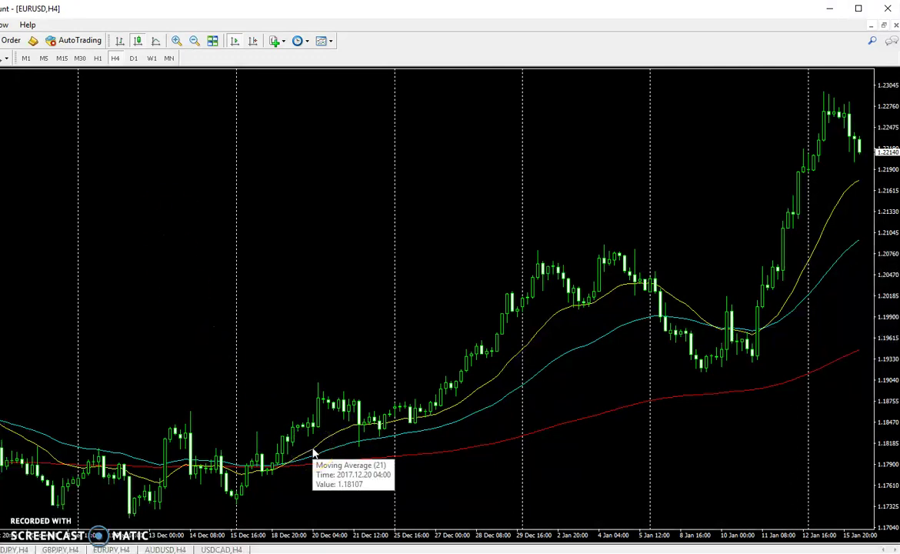
{"action": "left_click", "coordinate": [377, 447]}
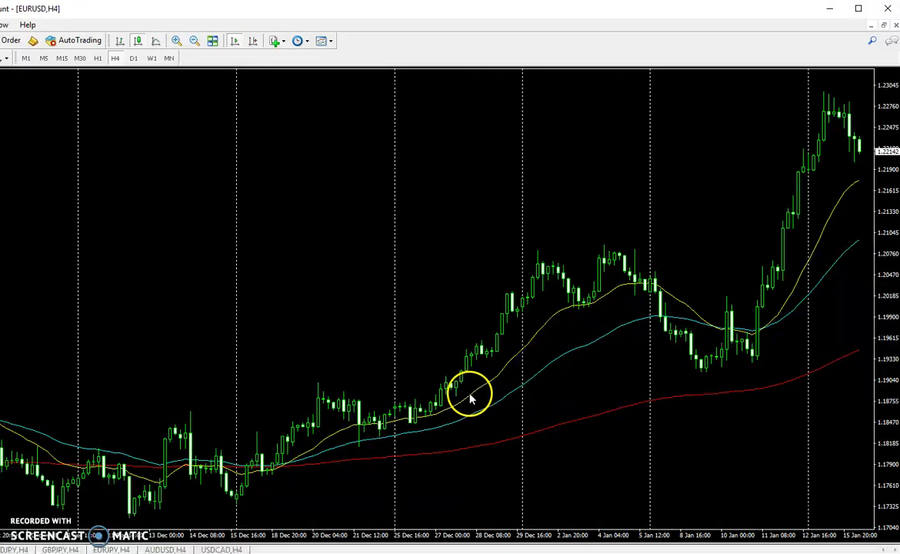
{"action": "mouse_move", "coordinate": [470, 401]}
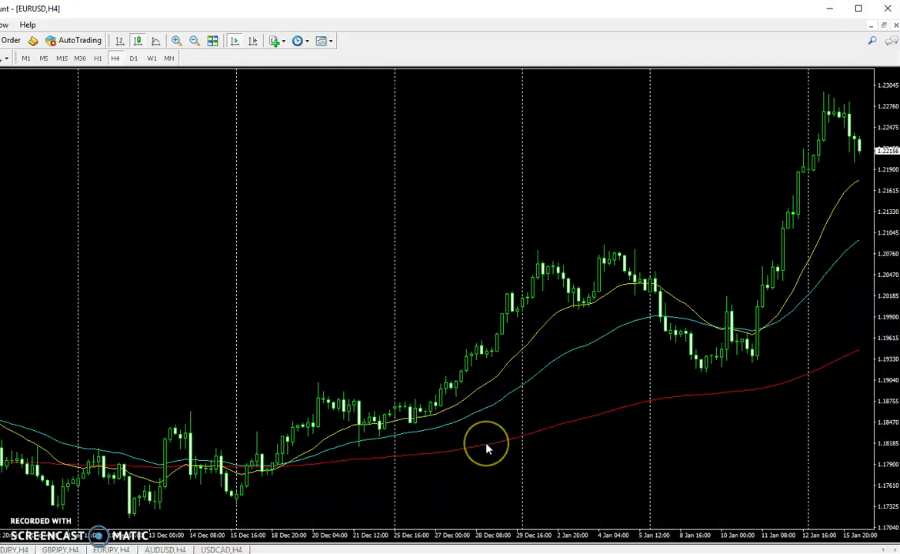
{"action": "mouse_move", "coordinate": [486, 448]}
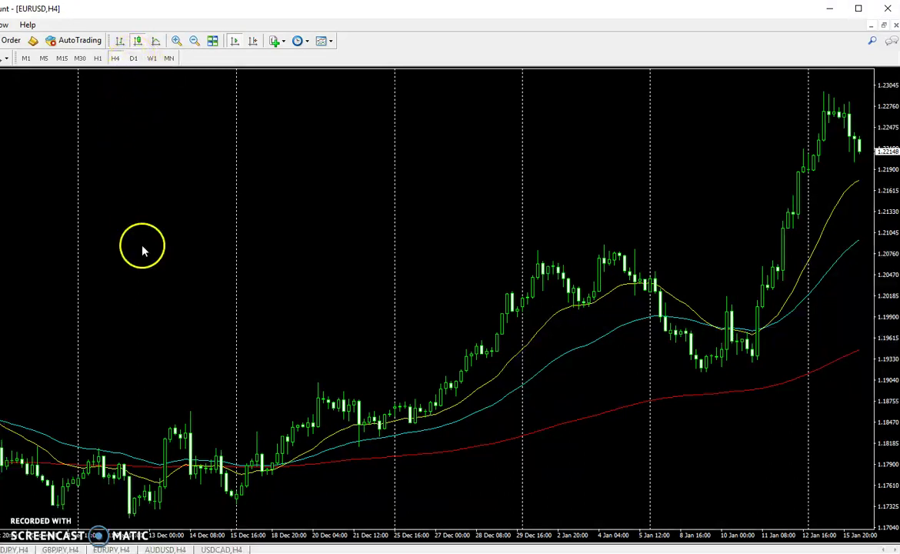
Compare the EURUSD trend on the daily and weekly timeframes and return the chart to H4
{"action": "left_click", "coordinate": [132, 59]}
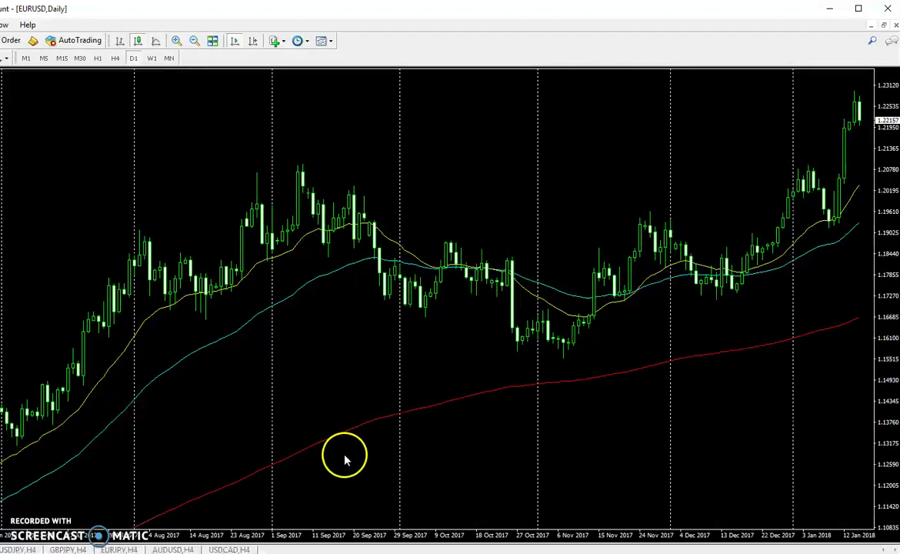
{"action": "mouse_move", "coordinate": [305, 454]}
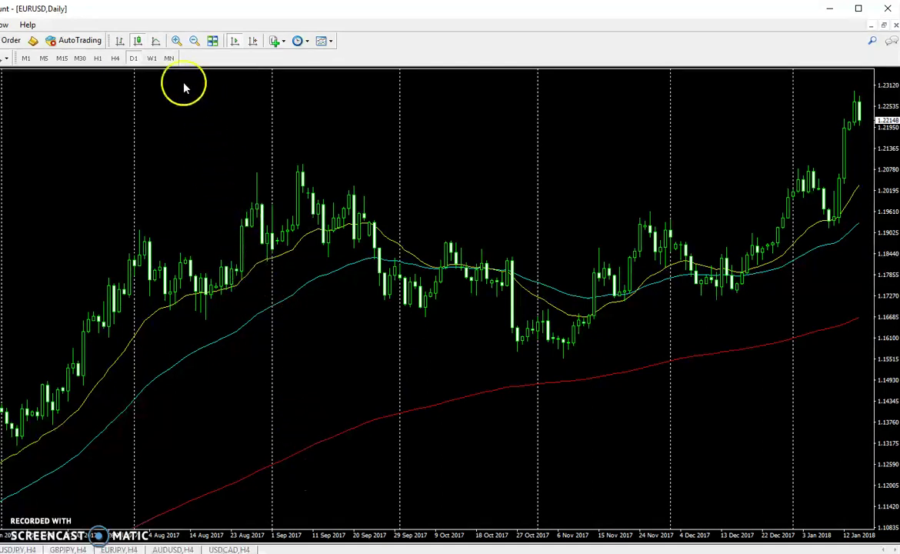
{"action": "left_click", "coordinate": [150, 59]}
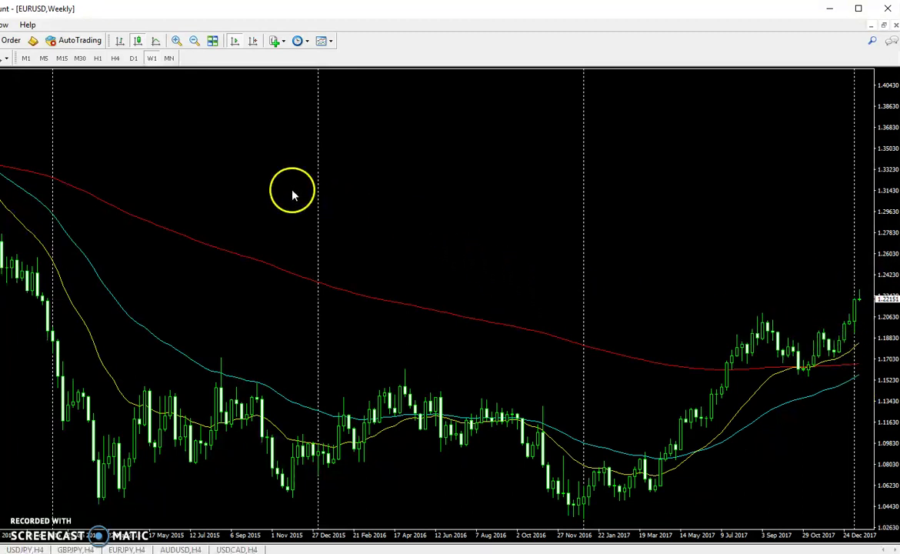
{"action": "left_click", "coordinate": [133, 59]}
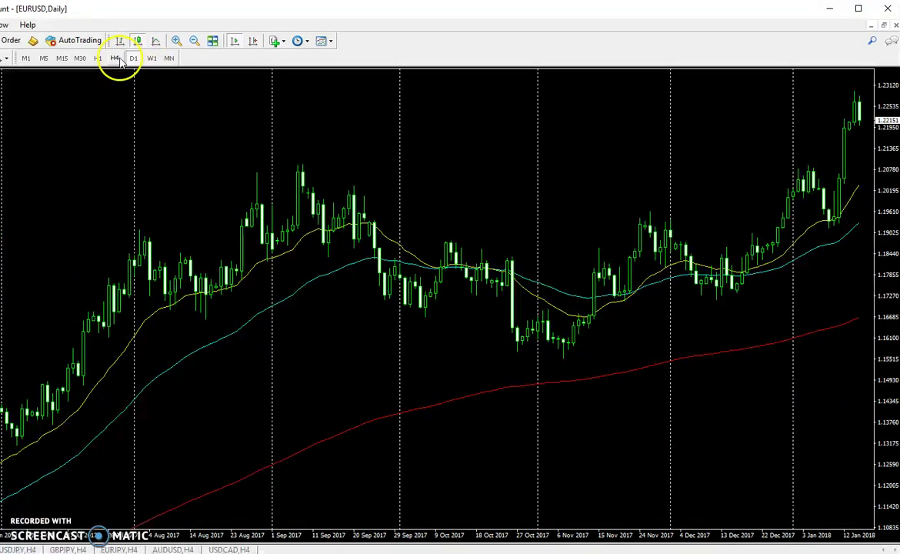
{"action": "left_click", "coordinate": [116, 60]}
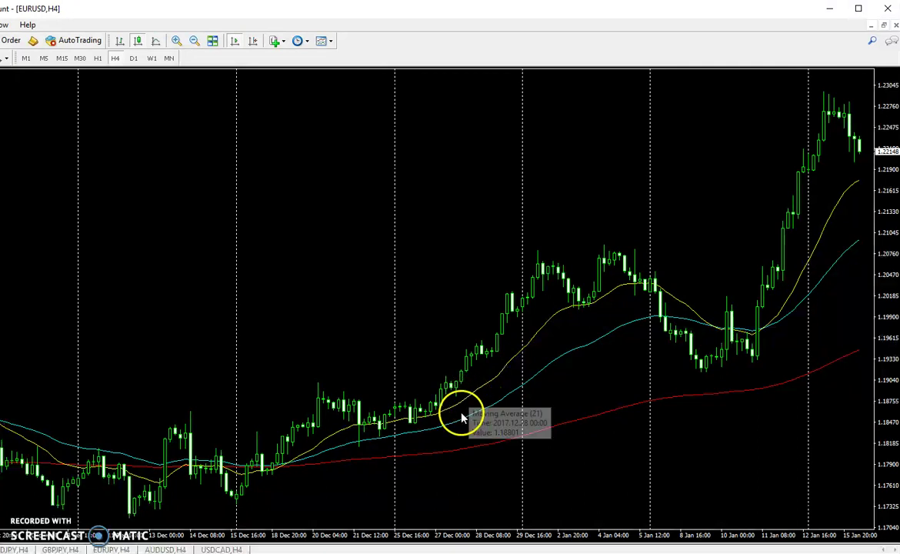
Examine the EURUSD candles against the 21 and 50 moving averages between 26 December and 1 January
{"action": "mouse_move", "coordinate": [429, 436]}
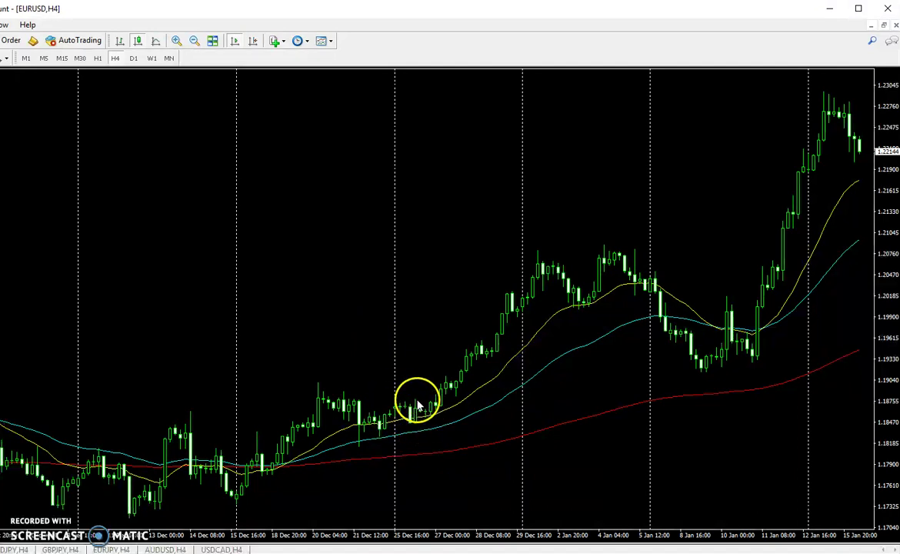
{"action": "mouse_move", "coordinate": [406, 413]}
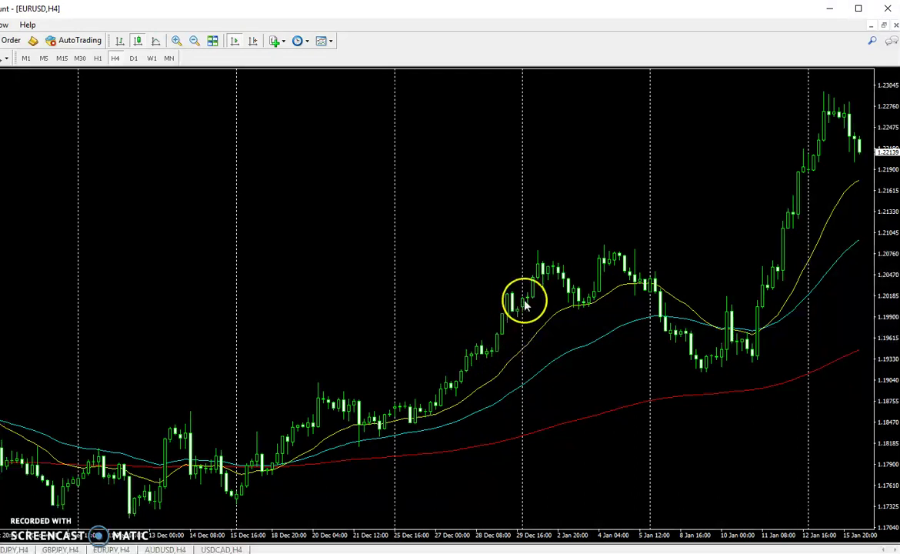
{"action": "mouse_move", "coordinate": [526, 307]}
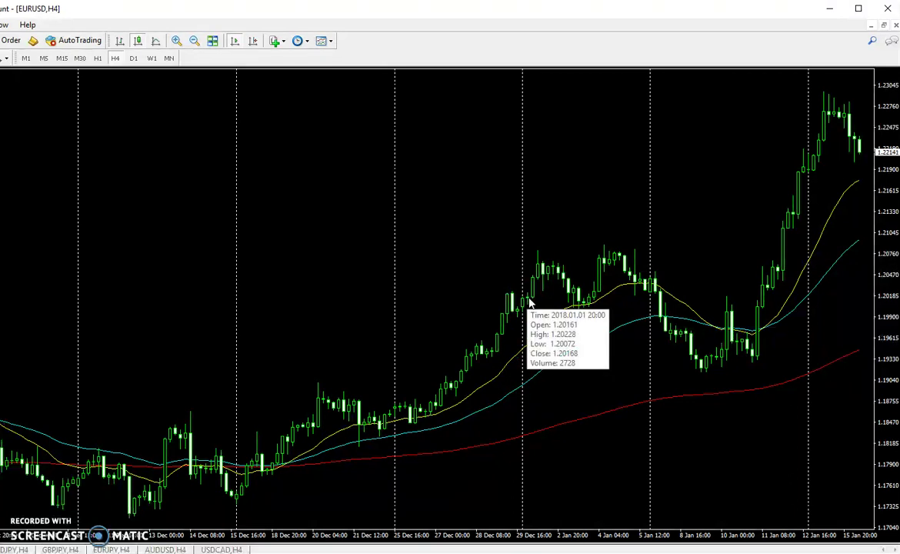
{"action": "left_click", "coordinate": [372, 265]}
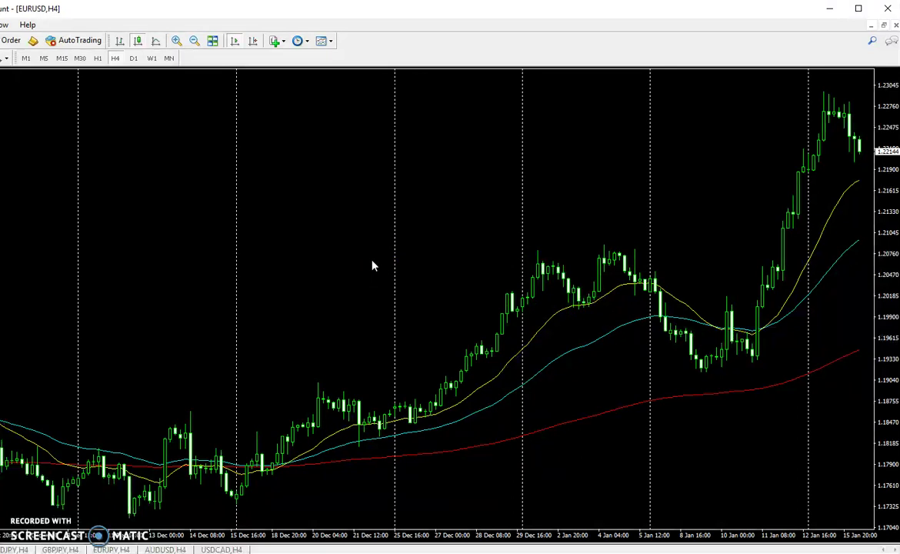
{"action": "left_click", "coordinate": [464, 399]}
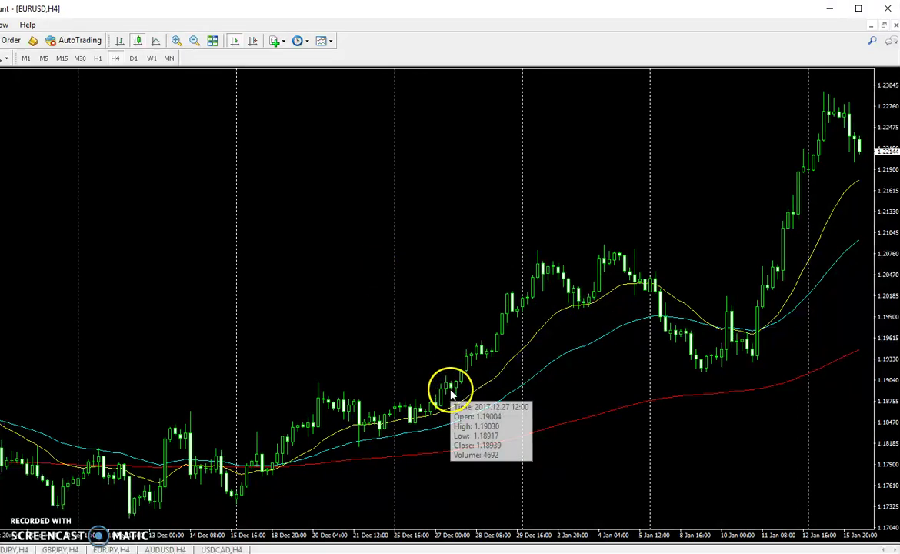
{"action": "mouse_move", "coordinate": [471, 422]}
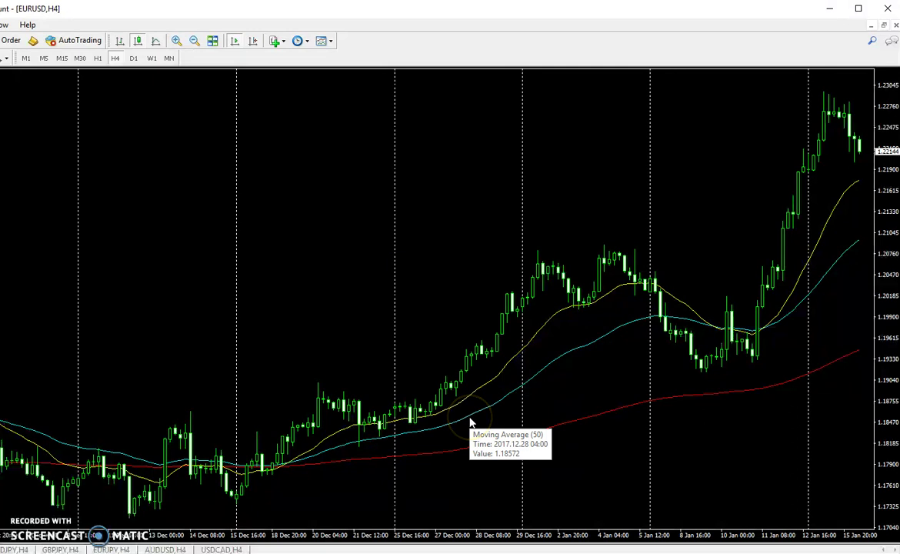
{"action": "left_click", "coordinate": [494, 373]}
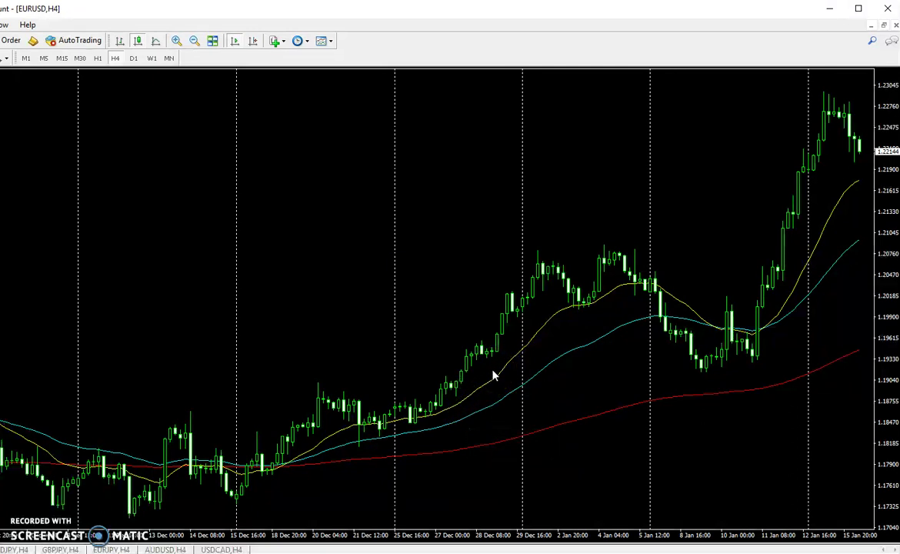
Measure the EURUSD rise from the 26 December 8:00 candle to the early-January candles with the crosshair
{"action": "mouse_move", "coordinate": [559, 279]}
{"action": "key", "text": "ctrl+f"}
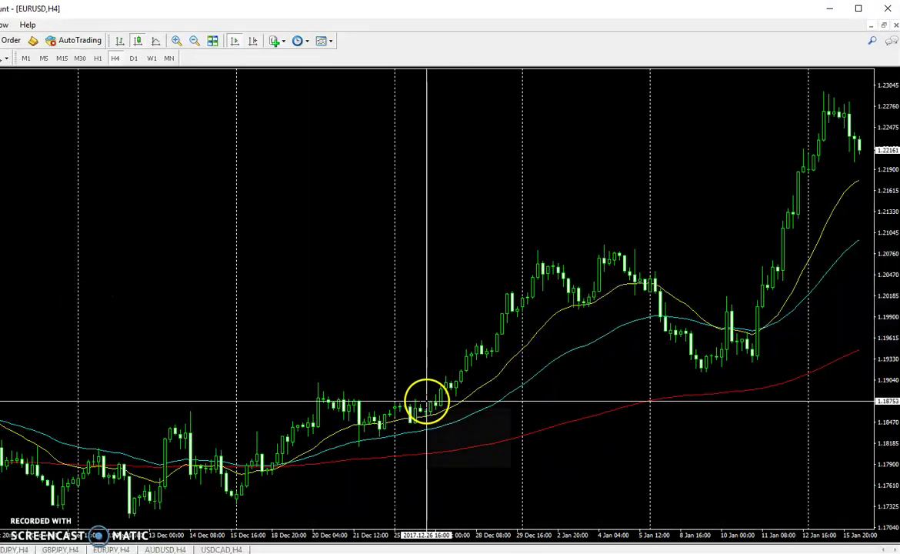
{"action": "left_click_drag", "start_coordinate": [418, 410], "coordinate": [564, 293]}
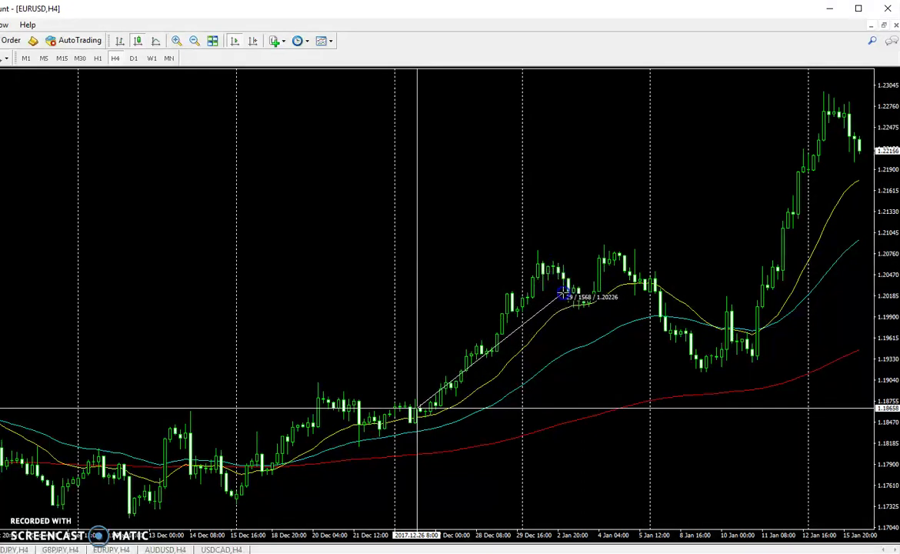
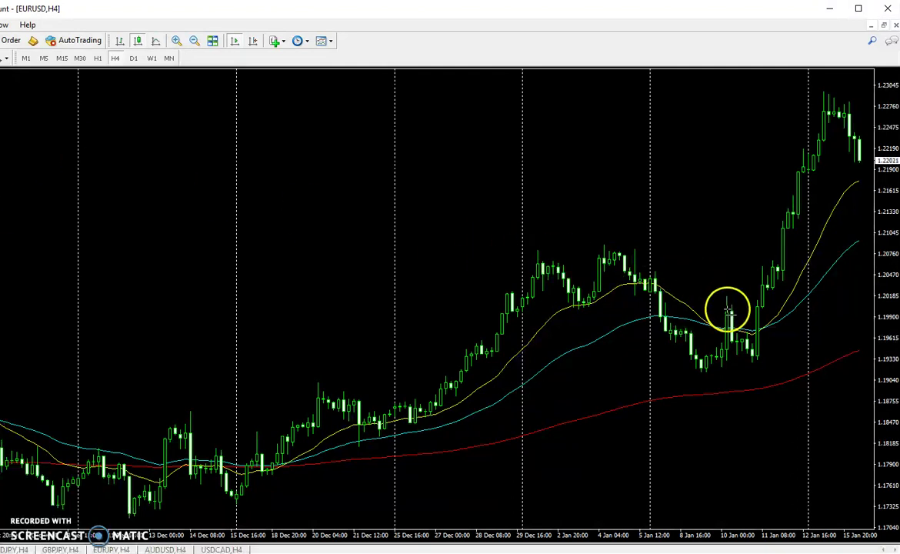
Place a horizontal line at about 1.2000 through the 10 January EURUSD candle and inspect the following candles against it
{"action": "left_click", "coordinate": [728, 312]}
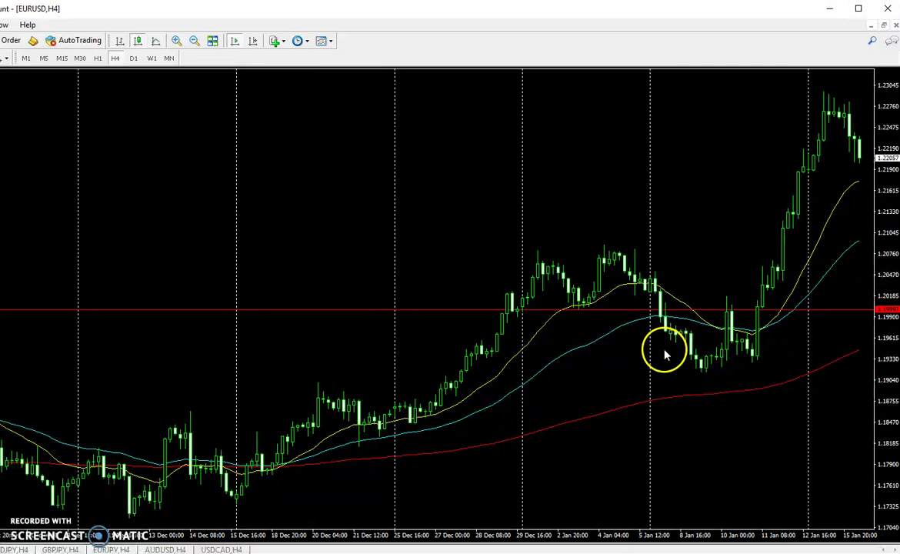
{"action": "left_click", "coordinate": [627, 381]}
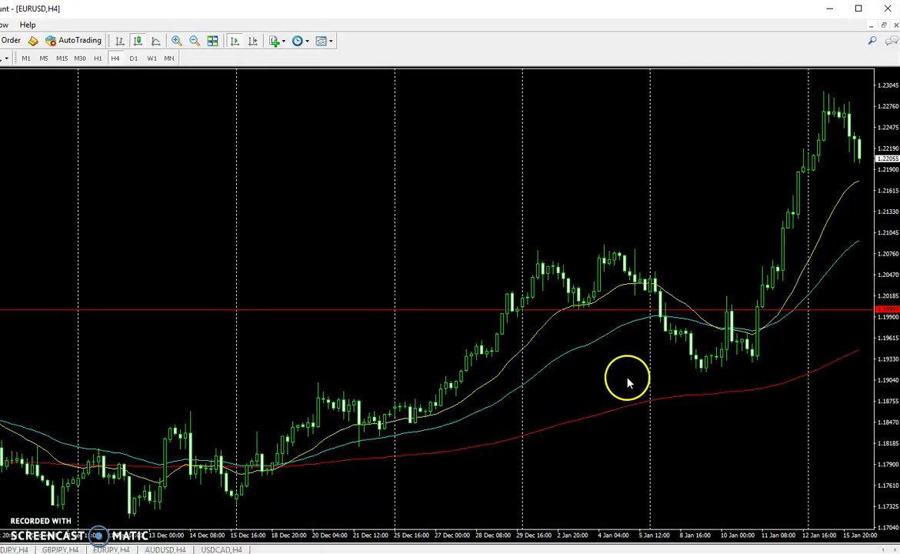
{"action": "mouse_move", "coordinate": [758, 310]}
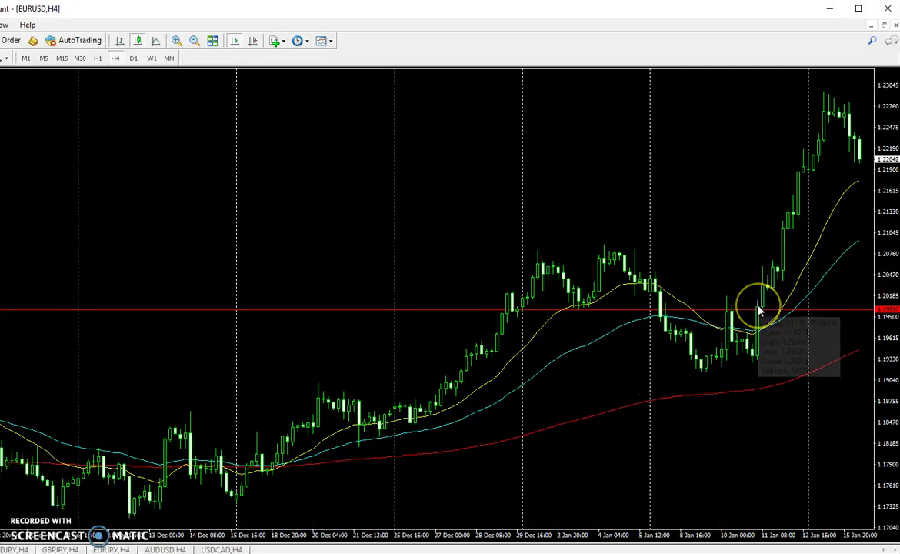
{"action": "left_click", "coordinate": [740, 314]}
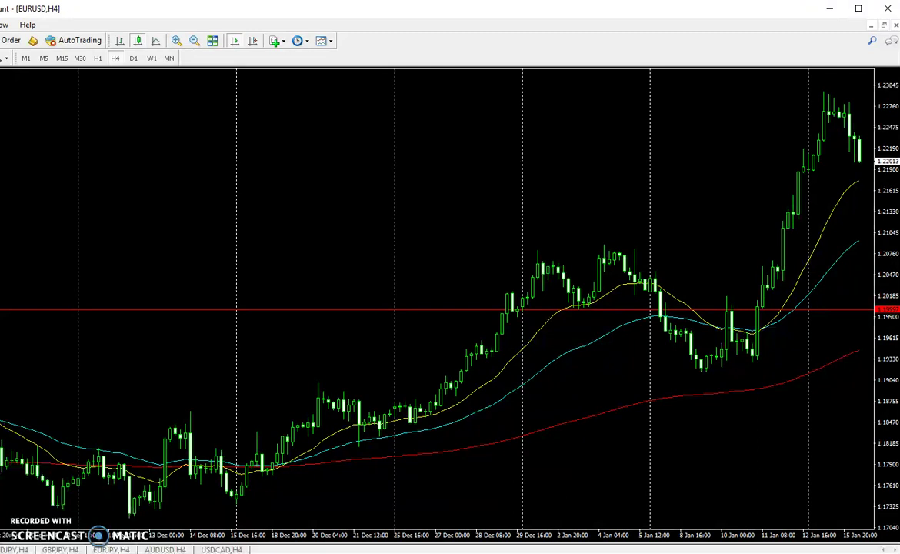
Switch to the USDCHF chart, compare its weekly and daily timeframes, and return it to H4
{"action": "key", "text": "ctrl+Tab"}
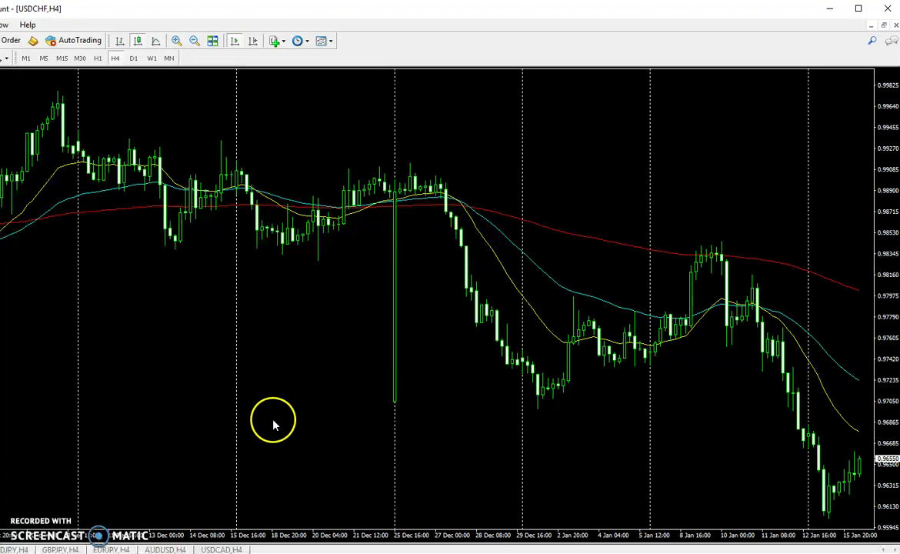
{"action": "left_click", "coordinate": [150, 59]}
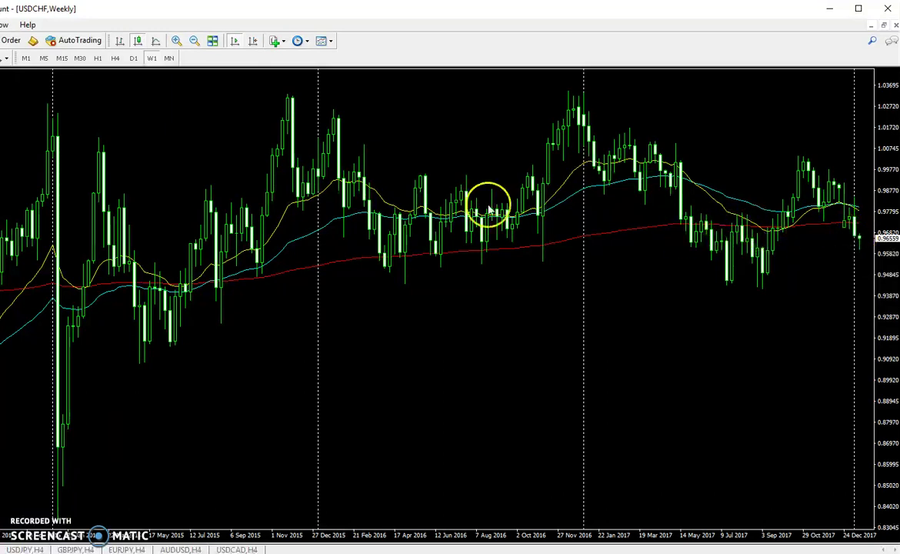
{"action": "left_click", "coordinate": [133, 59]}
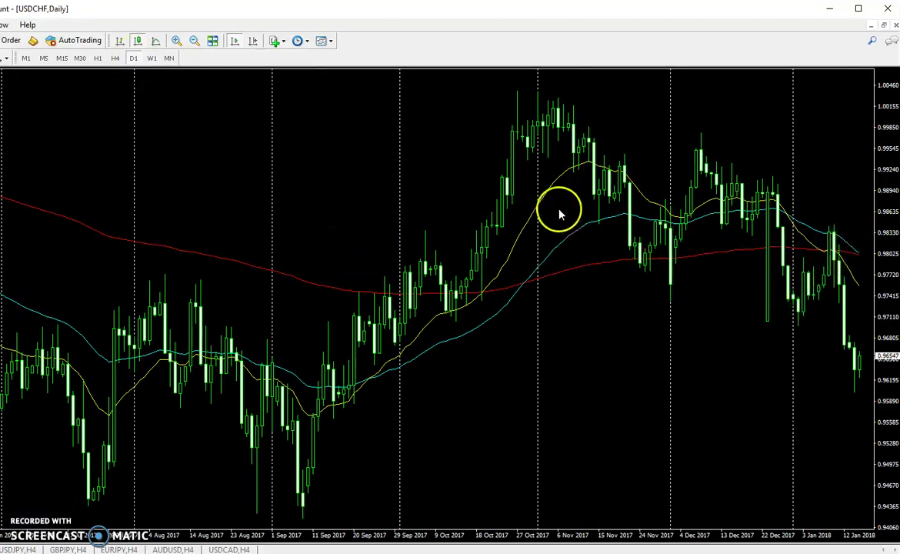
{"action": "left_click", "coordinate": [115, 59]}
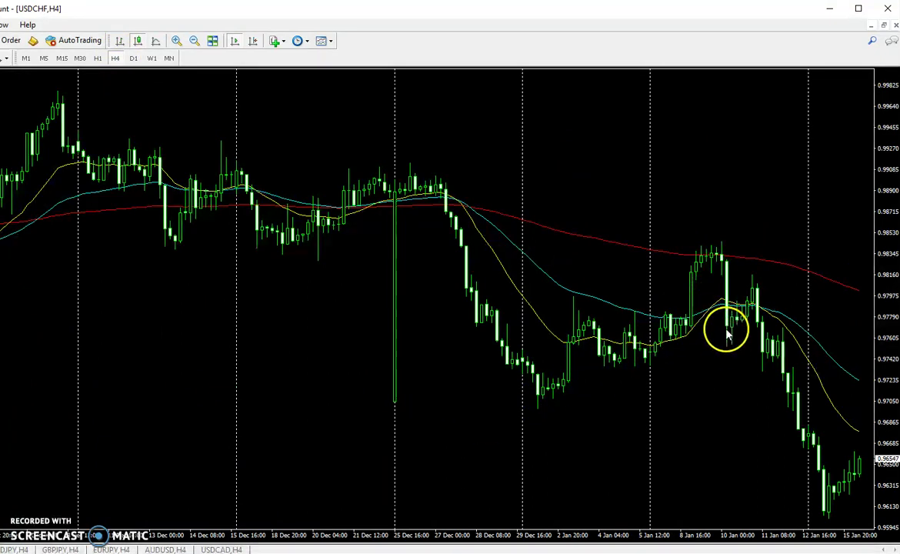
Examine the USDCHF candles around 10 and 11 January against the 21 and 50 moving averages
{"action": "mouse_move", "coordinate": [766, 330]}
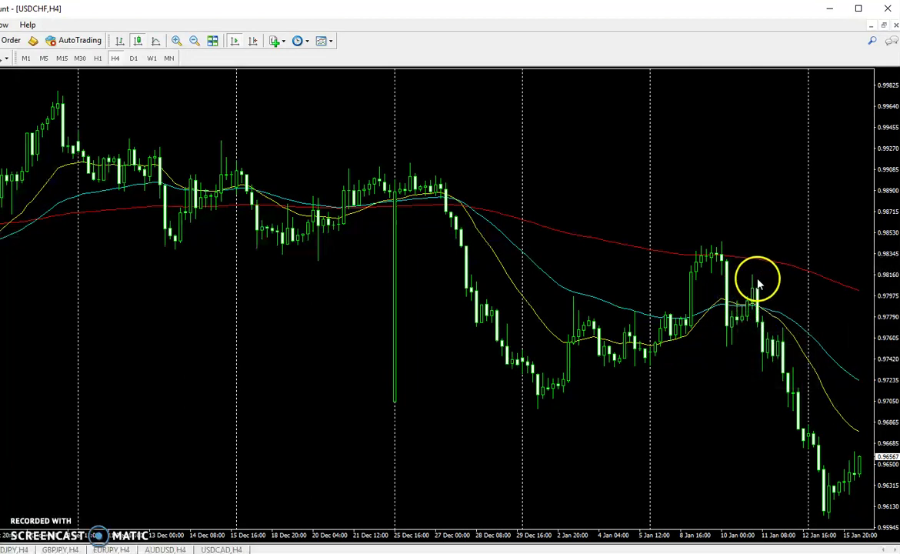
{"action": "left_click_drag", "start_coordinate": [366, 391], "coordinate": [300, 387]}
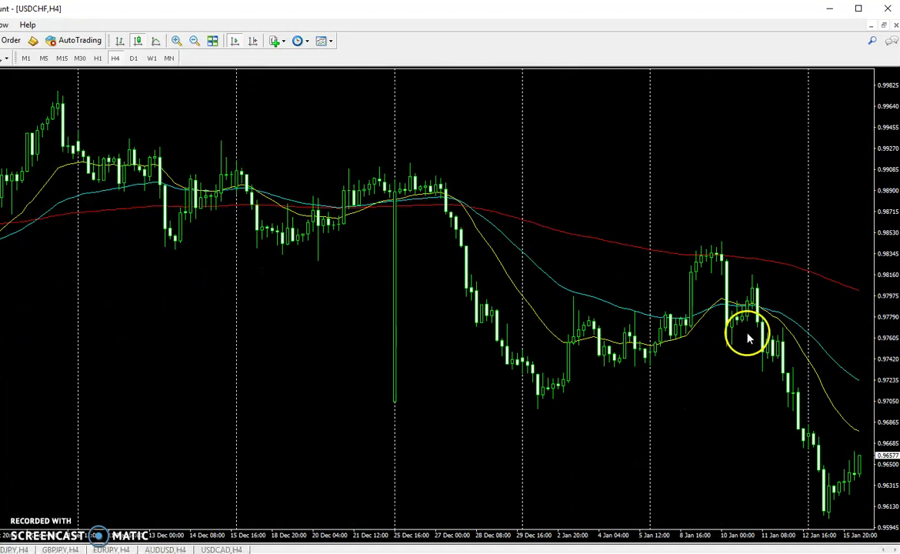
{"action": "mouse_move", "coordinate": [689, 325]}
{"action": "left_click", "coordinate": [666, 306]}
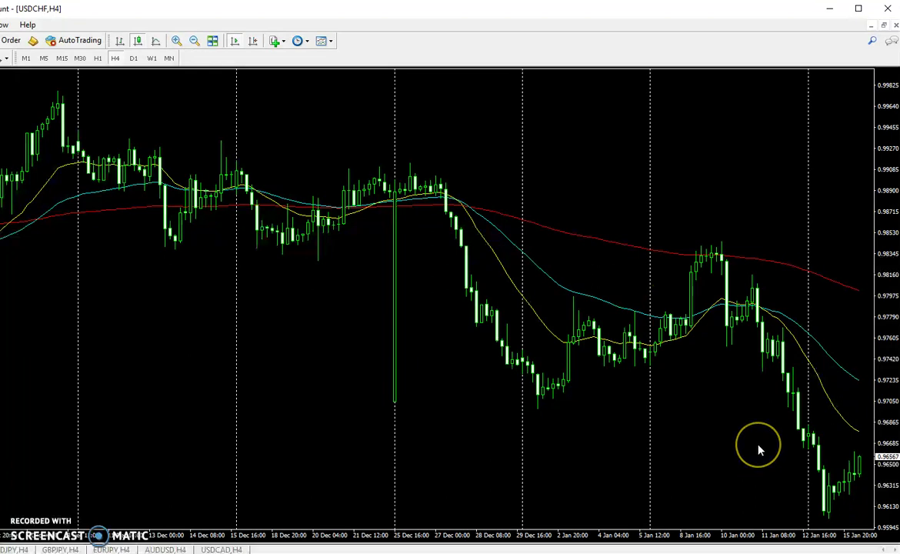
{"action": "left_click", "coordinate": [740, 294]}
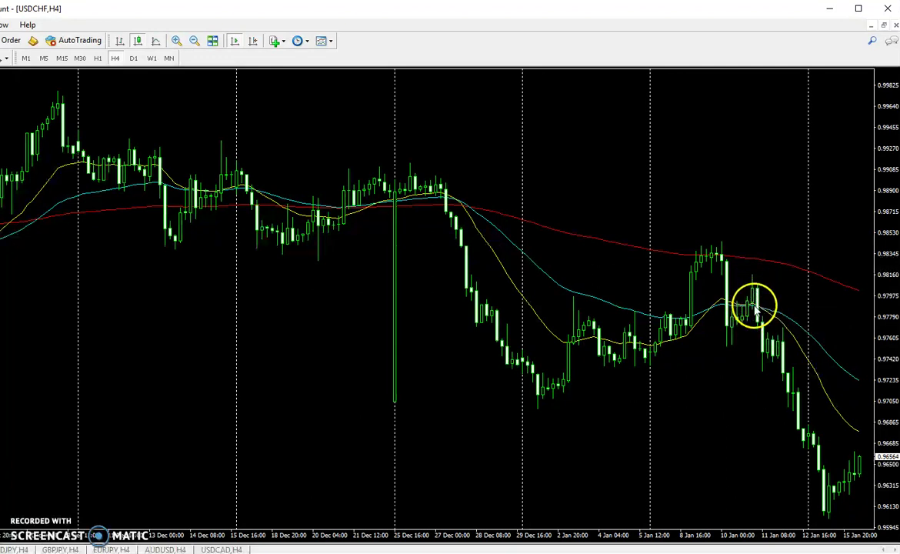
{"action": "mouse_move", "coordinate": [753, 308]}
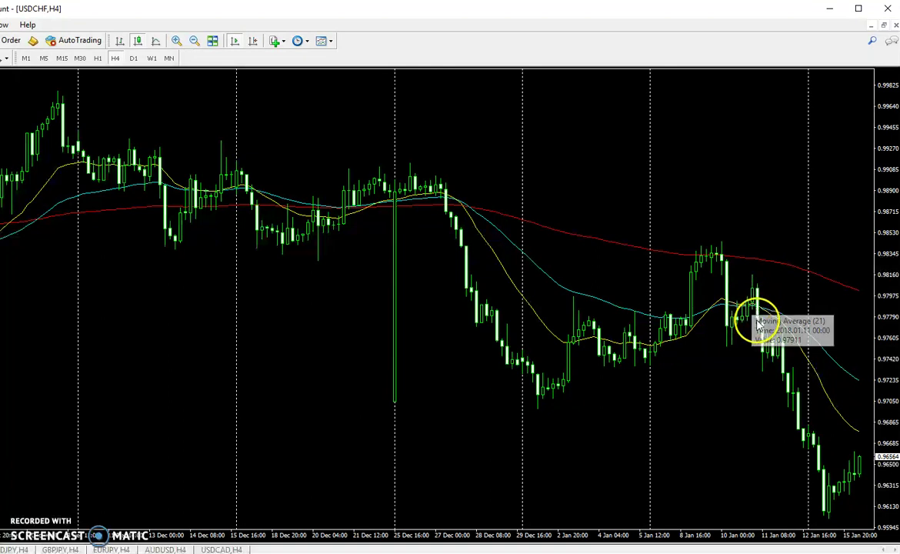
{"action": "mouse_move", "coordinate": [759, 330]}
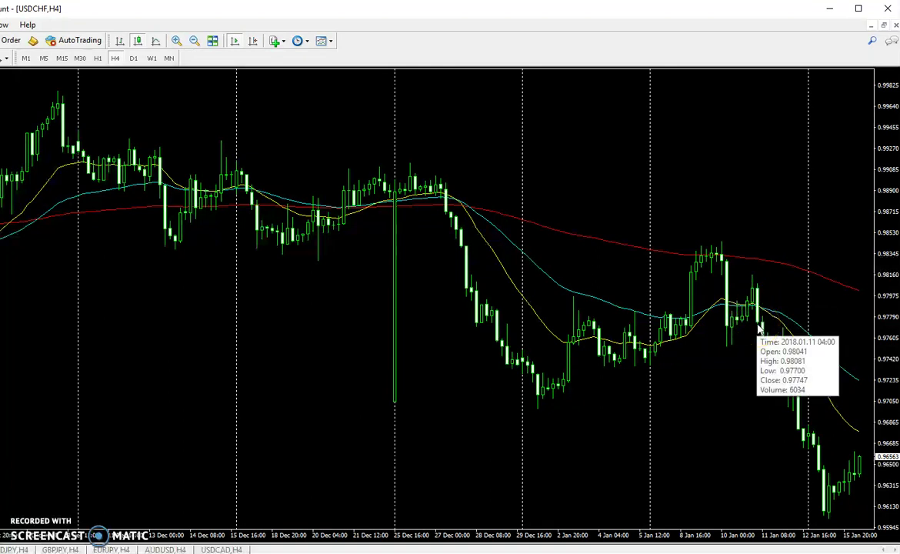
Measure the USDCHF drop from the 11 January 4:00 candle to the latest candle with the crosshair
{"action": "left_click", "coordinate": [766, 351]}
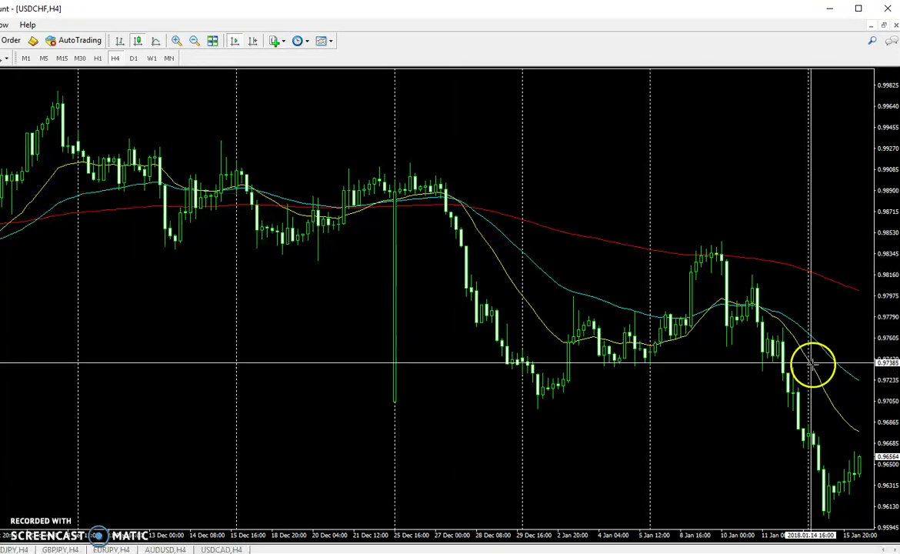
{"action": "mouse_move", "coordinate": [760, 325]}
{"action": "left_click_drag", "start_coordinate": [760, 325], "coordinate": [858, 460]}
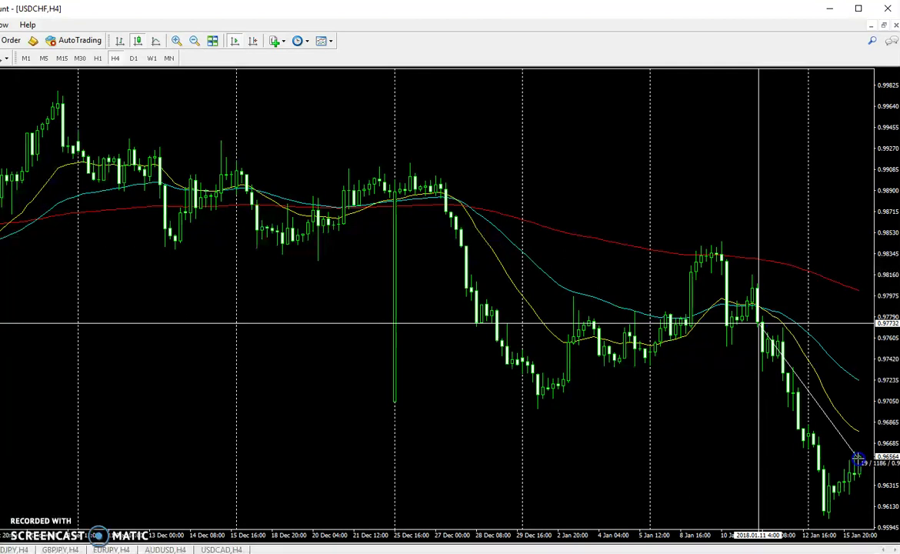
Switch to the GBPJPY chart, compare its weekly and daily timeframes, and return it to H4
{"action": "left_click_drag", "start_coordinate": [859, 461], "coordinate": [850, 464]}
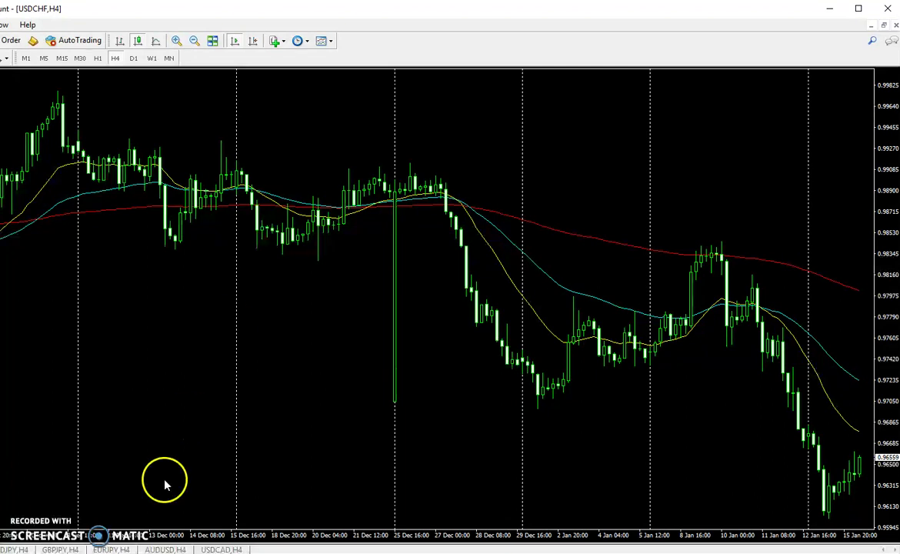
{"action": "left_click", "coordinate": [60, 550]}
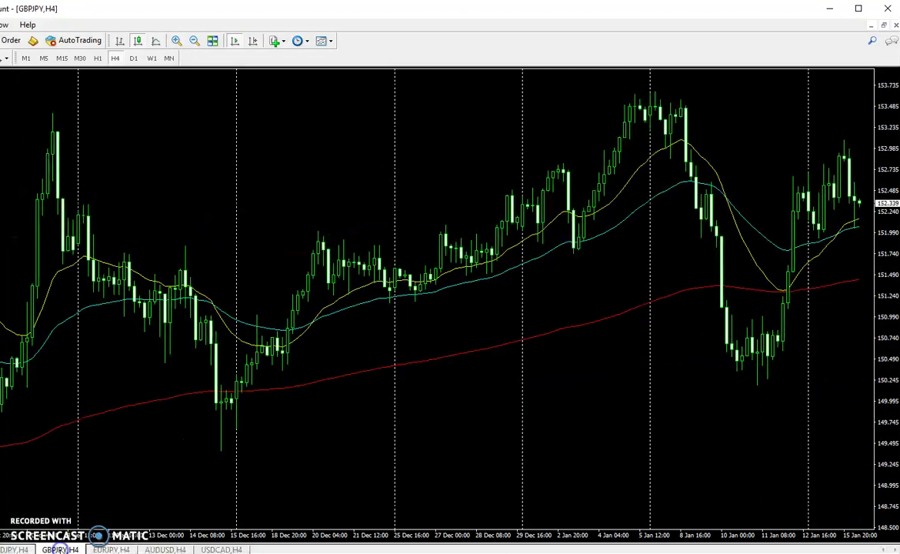
{"action": "left_click", "coordinate": [151, 58]}
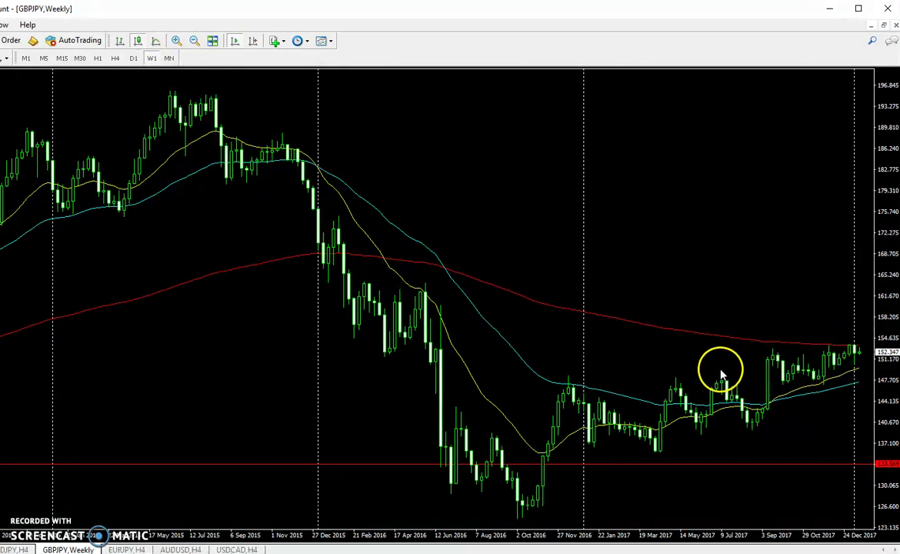
{"action": "left_click", "coordinate": [132, 58]}
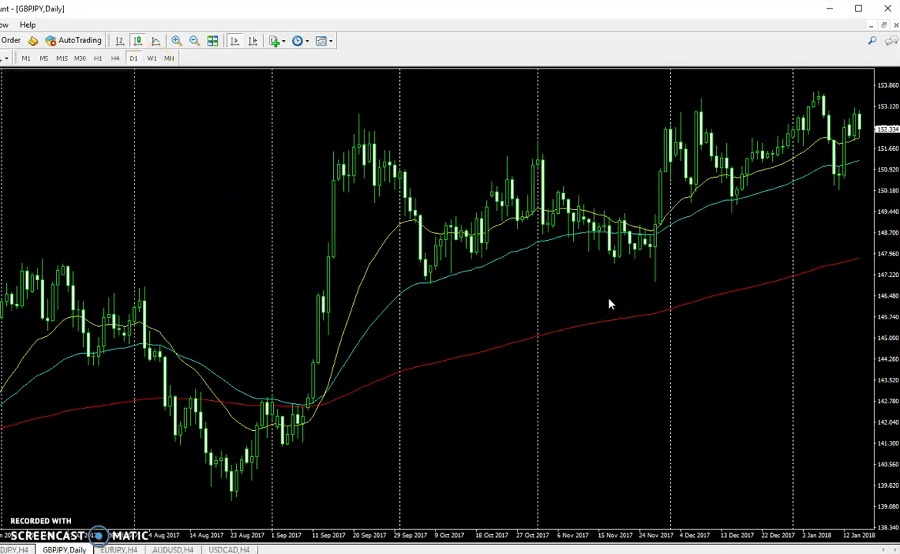
{"action": "left_click", "coordinate": [149, 59]}
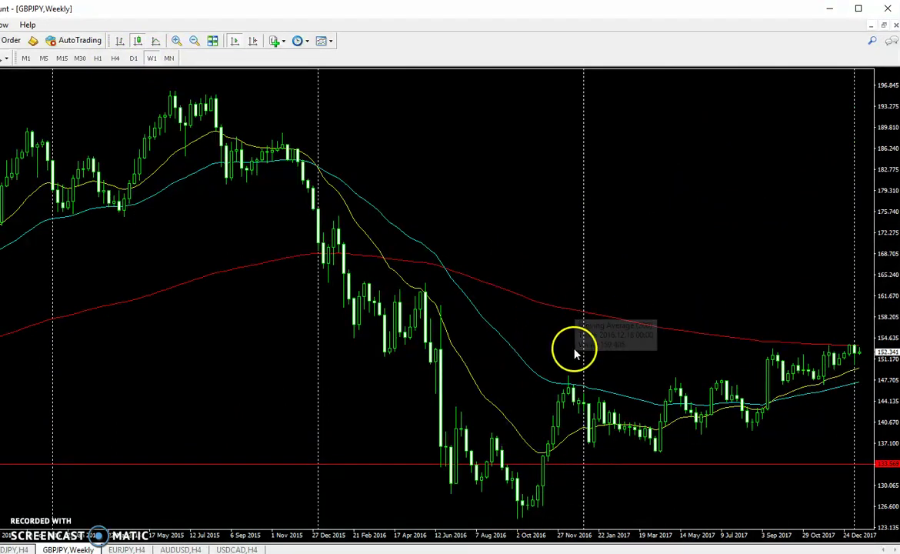
{"action": "mouse_move", "coordinate": [739, 342]}
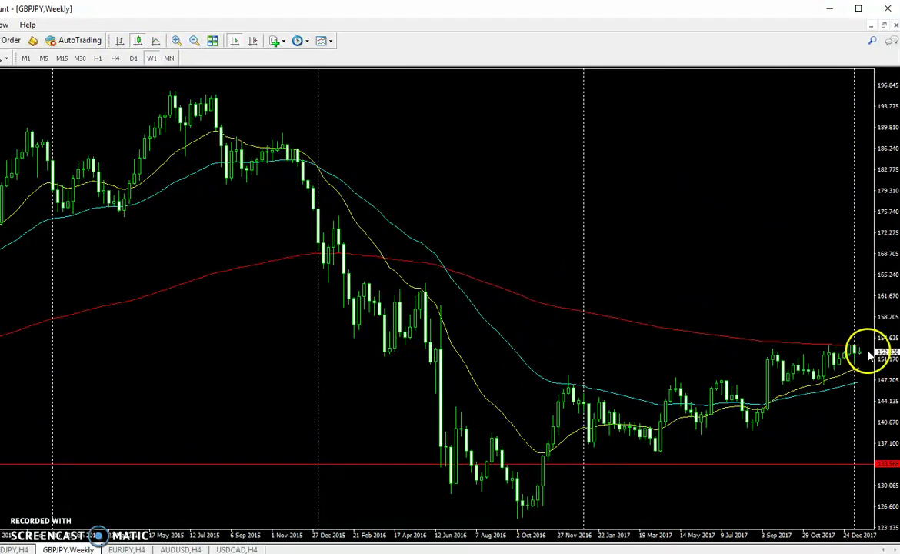
{"action": "left_click", "coordinate": [133, 59]}
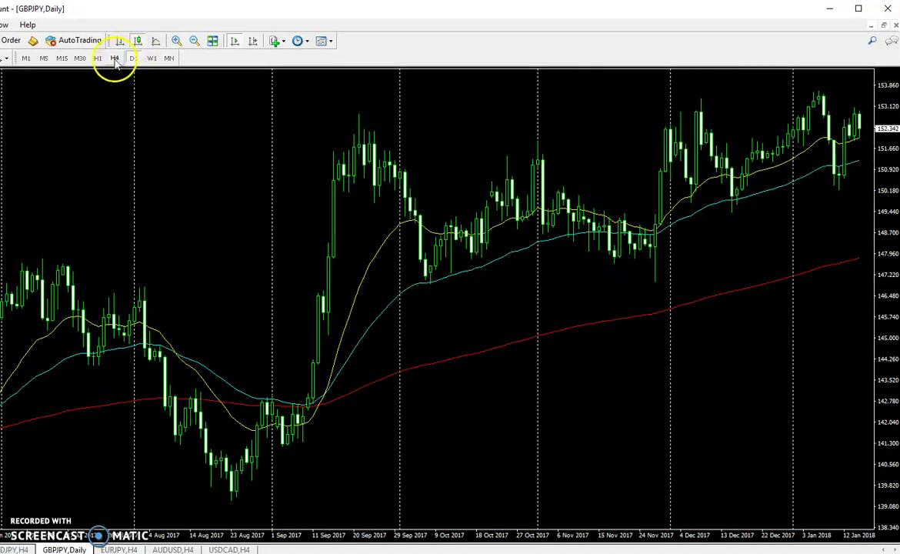
{"action": "left_click", "coordinate": [115, 59]}
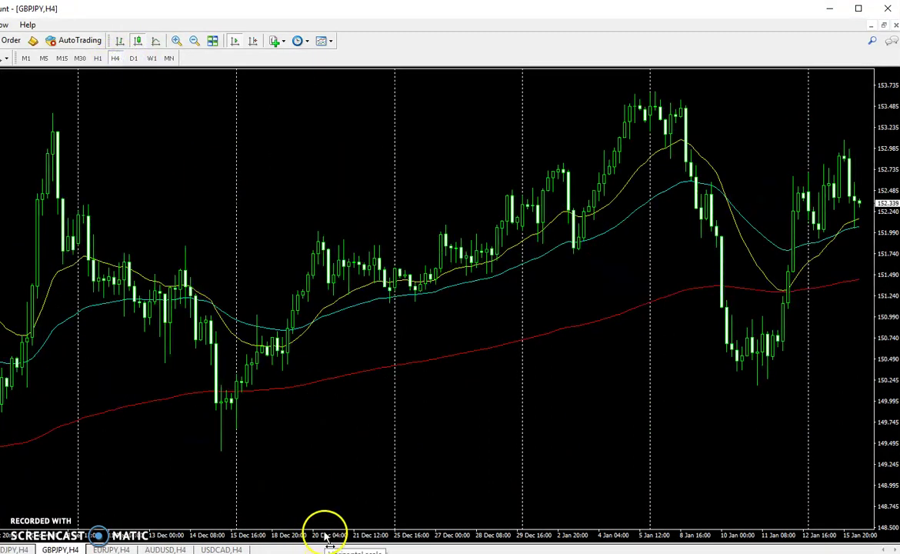
Measure the GBPJPY pullback from the 2 January 4:00 candle toward the moving averages with the crosshair
{"action": "left_click_drag", "start_coordinate": [241, 447], "coordinate": [359, 447]}
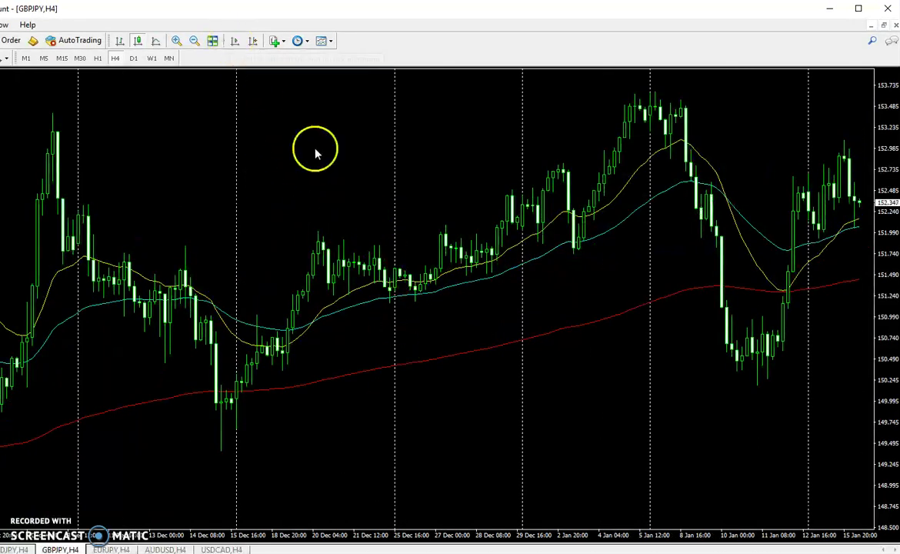
{"action": "left_click", "coordinate": [726, 226]}
{"action": "left_click", "coordinate": [498, 252]}
{"action": "left_click", "coordinate": [181, 152]}
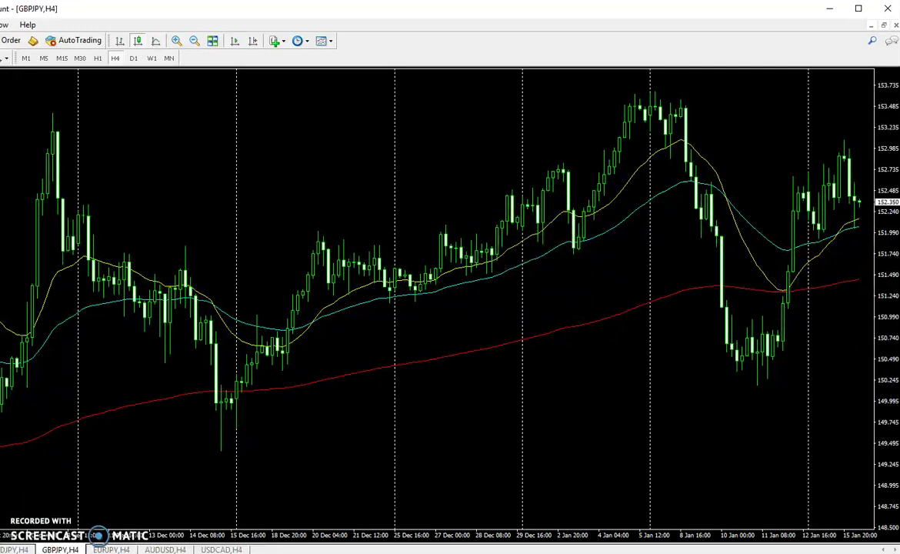
{"action": "middle_click", "coordinate": [496, 192]}
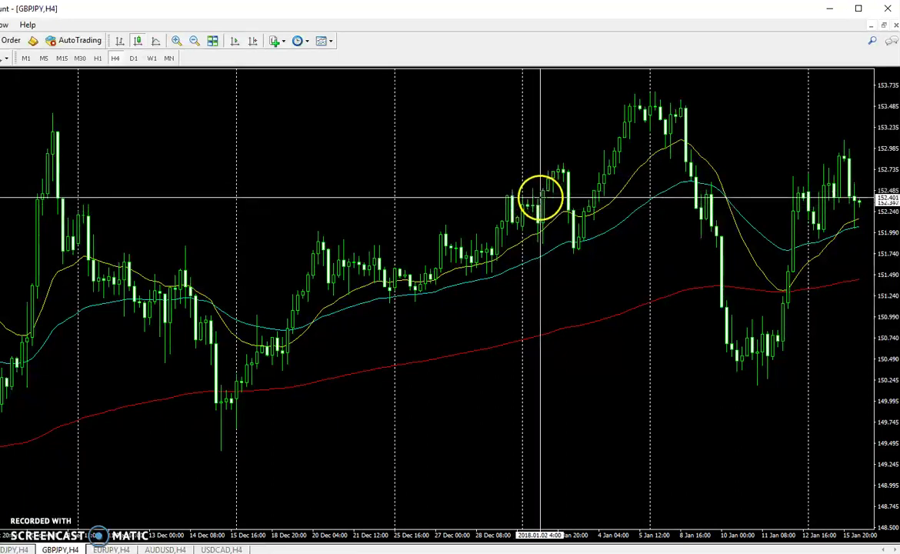
{"action": "left_click_drag", "start_coordinate": [539, 187], "coordinate": [588, 243]}
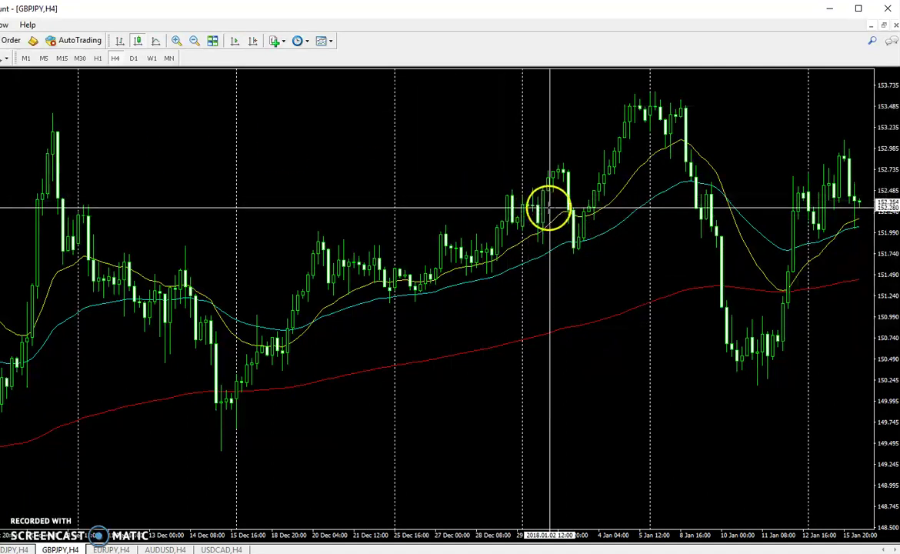
{"action": "left_click_drag", "start_coordinate": [540, 189], "coordinate": [571, 245]}
Read the prices of the 2 January 8:00 GBPJPY candle and measure from it to the next swing high
{"action": "left_click", "coordinate": [497, 181]}
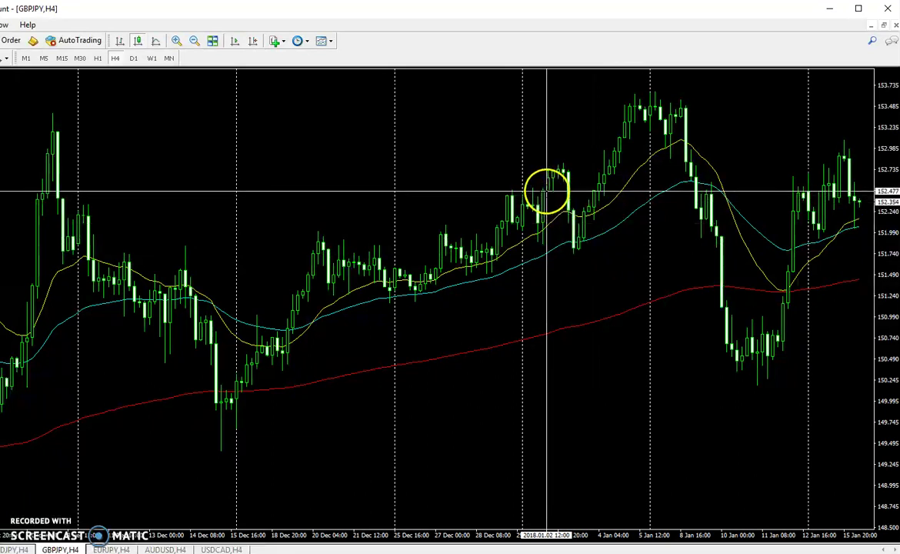
{"action": "mouse_move", "coordinate": [544, 191]}
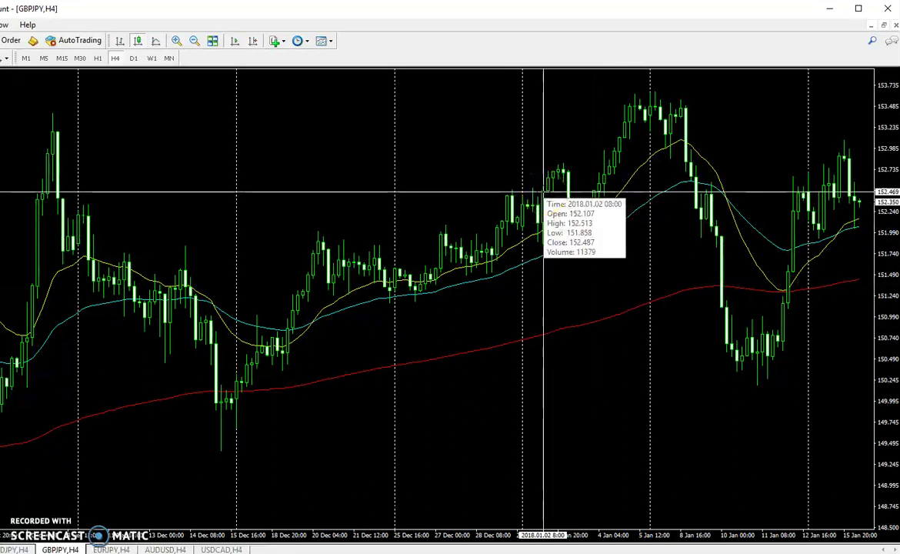
{"action": "left_click_drag", "start_coordinate": [544, 191], "coordinate": [565, 161]}
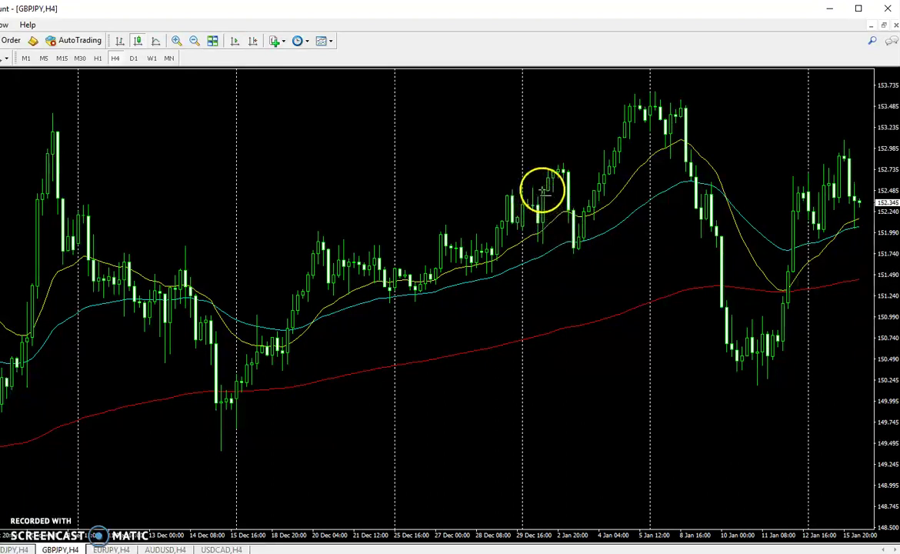
Place a horizontal line at about 151.78 below the 2 January GBPJPY candles and check the gap to it with the crosshair
{"action": "left_click", "coordinate": [541, 250]}
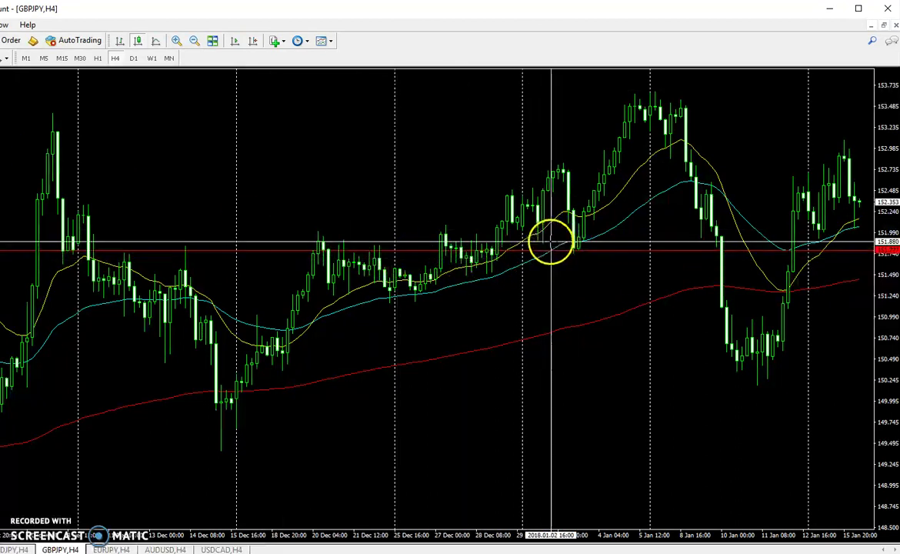
{"action": "mouse_move", "coordinate": [545, 243]}
{"action": "left_mouse_down"}
{"action": "mouse_move", "coordinate": [541, 190]}
{"action": "mouse_move", "coordinate": [543, 247]}
{"action": "left_mouse_up"}
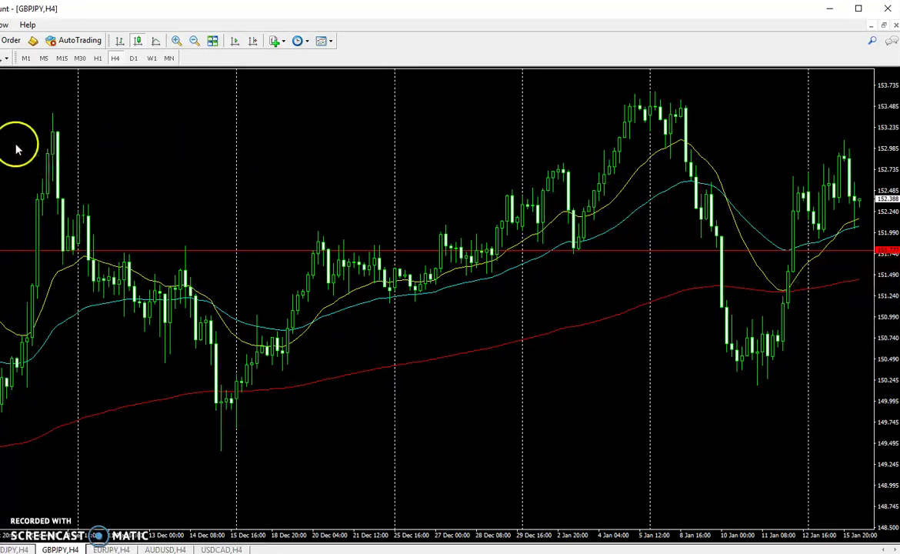
Add a text label showing the contact e-mail address and place it beneath the 10 to 11 January lows on the GBPJPY chart
{"action": "left_click", "coordinate": [13, 61]}
{"action": "left_click", "coordinate": [286, 187]}
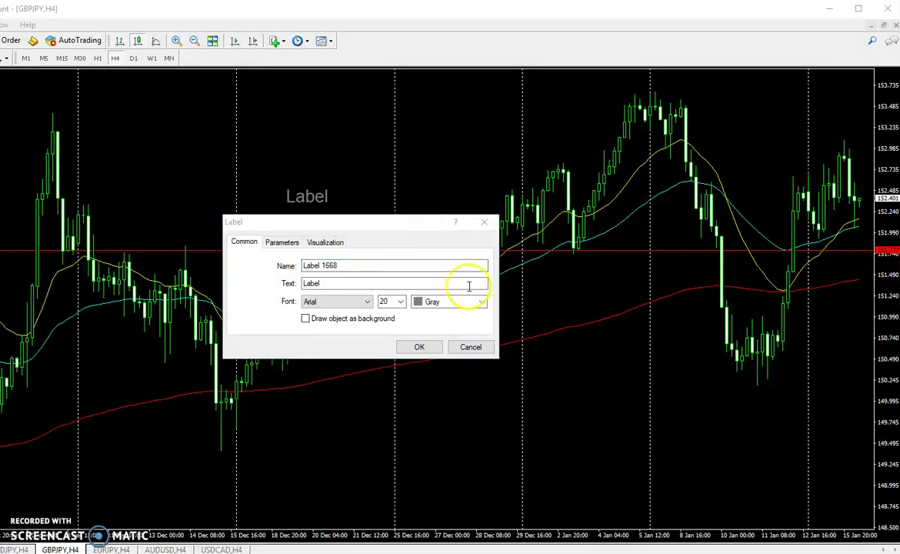
{"action": "double_click", "coordinate": [415, 284]}
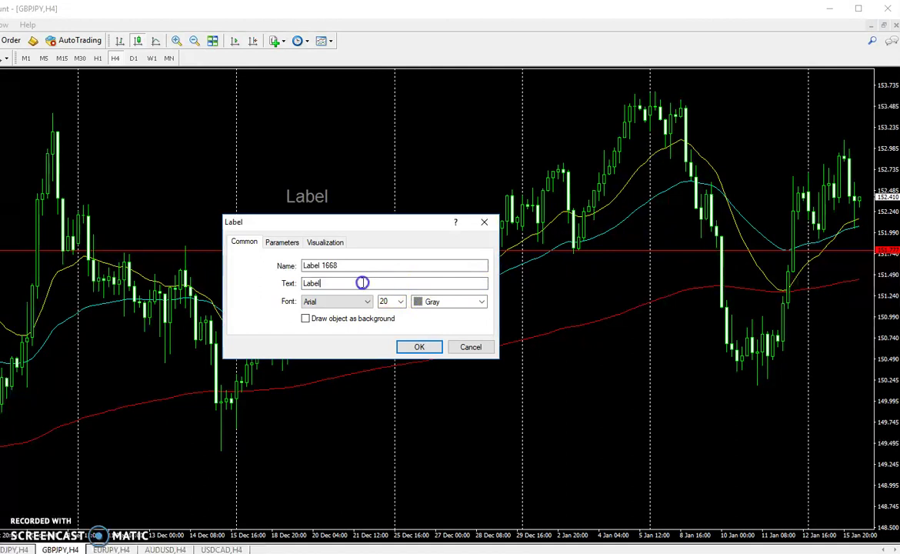
{"action": "right_click", "coordinate": [314, 284]}
{"action": "left_click", "coordinate": [345, 322]}
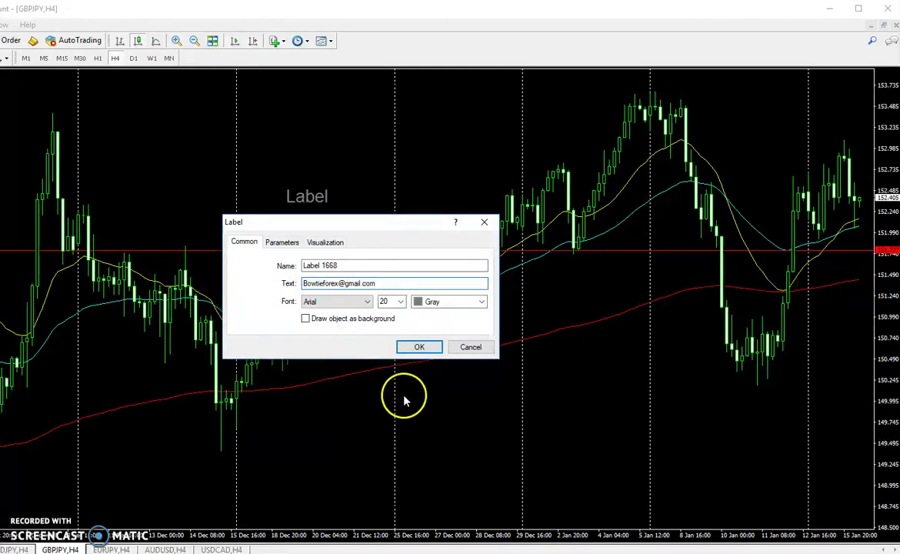
{"action": "left_click", "coordinate": [418, 347]}
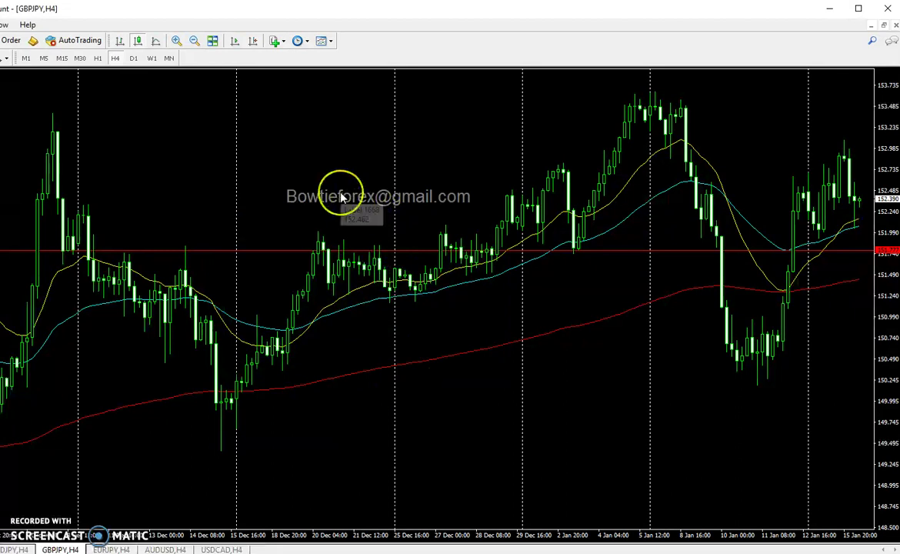
{"action": "left_click_drag", "start_coordinate": [342, 197], "coordinate": [656, 388]}
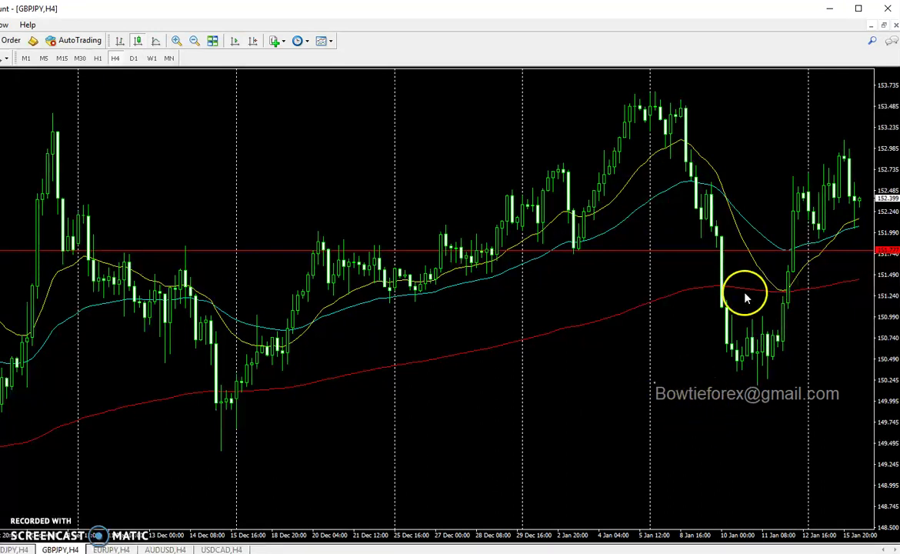
{"action": "mouse_move", "coordinate": [733, 293]}
{"action": "mouse_move", "coordinate": [733, 293]}
{"action": "left_mouse_down"}
{"action": "mouse_move", "coordinate": [699, 277]}
{"action": "mouse_move", "coordinate": [681, 408]}
{"action": "left_mouse_up"}
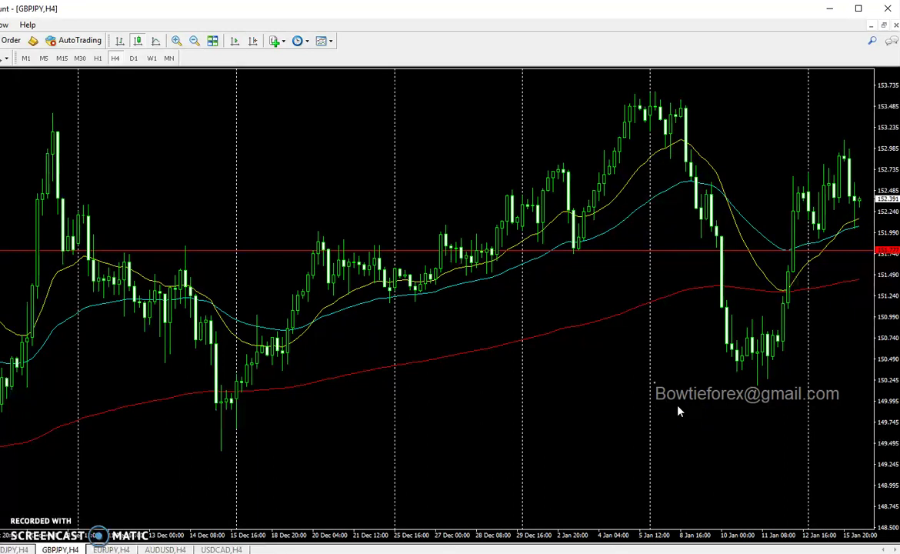
{"action": "left_click", "coordinate": [658, 348]}
View USDCAD briefly, switch to AUDUSD on the weekly timeframe, and examine its candles against the three moving averages
{"action": "left_click", "coordinate": [209, 549]}
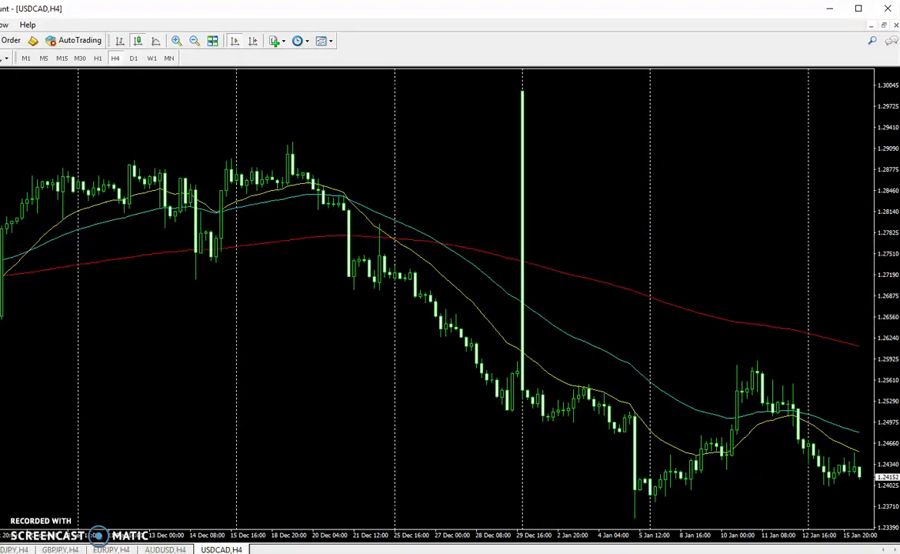
{"action": "left_click", "coordinate": [167, 549]}
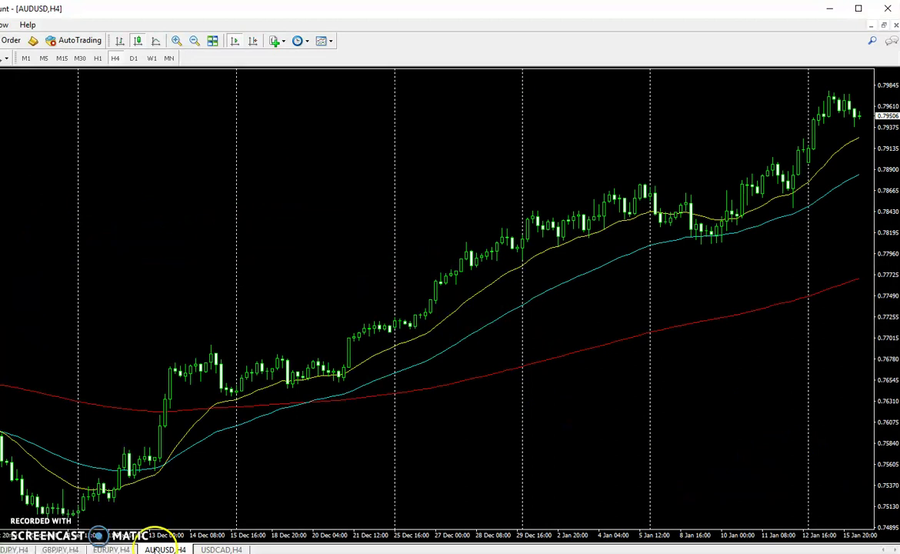
{"action": "left_click", "coordinate": [151, 59]}
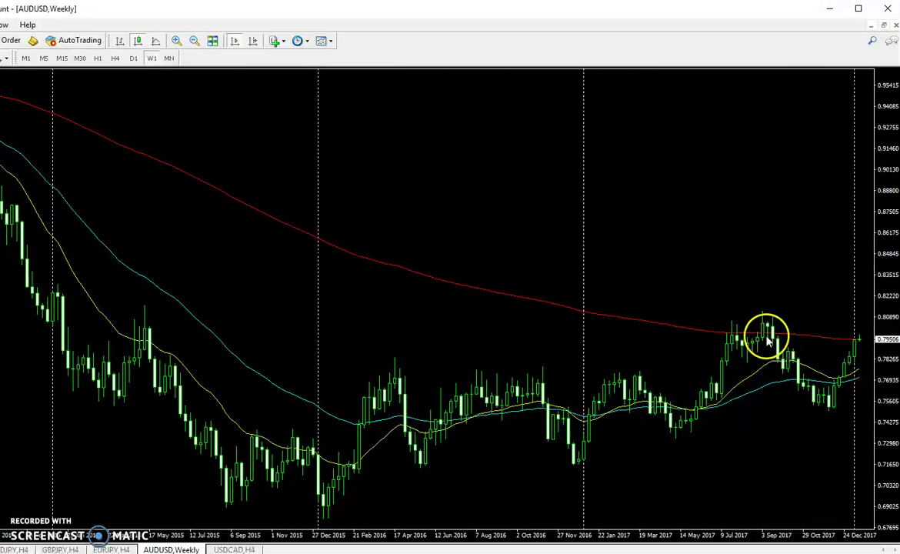
{"action": "mouse_move", "coordinate": [716, 336]}
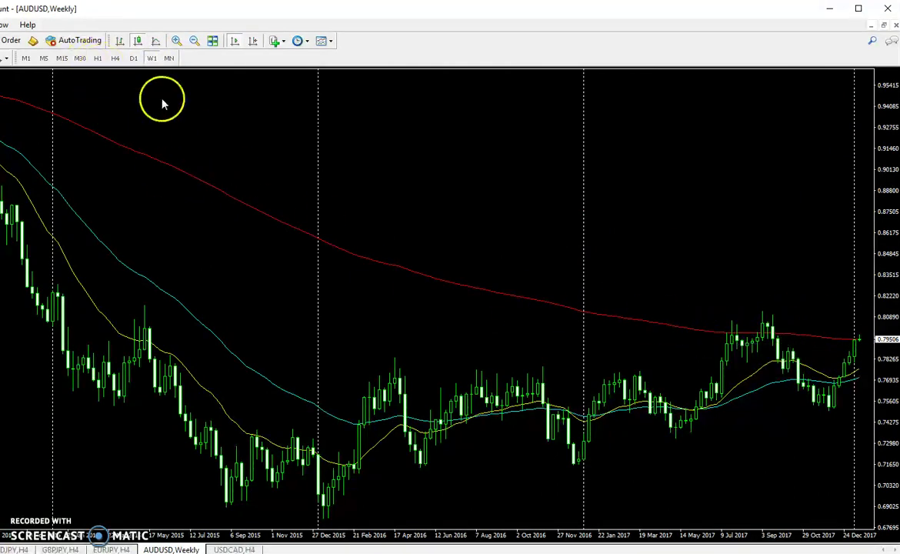
{"action": "mouse_move", "coordinate": [779, 390]}
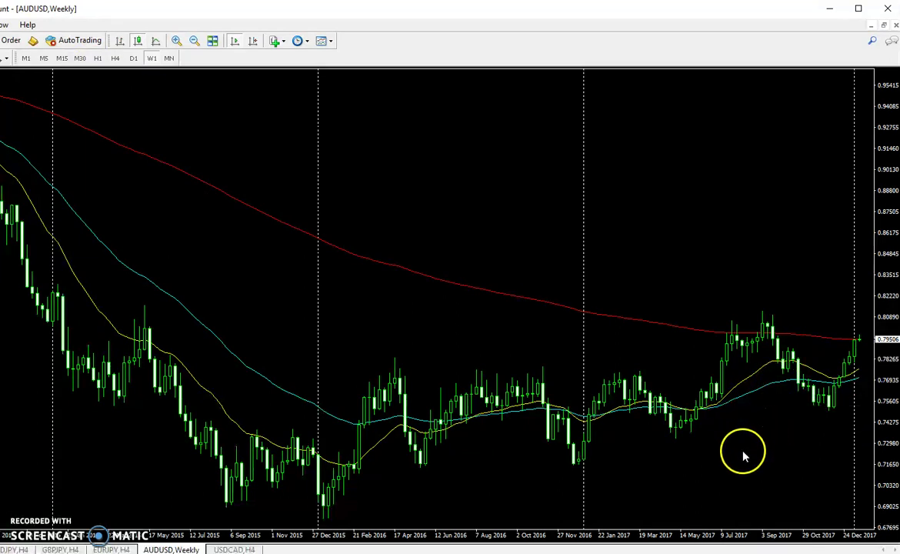
{"action": "mouse_move", "coordinate": [300, 400]}
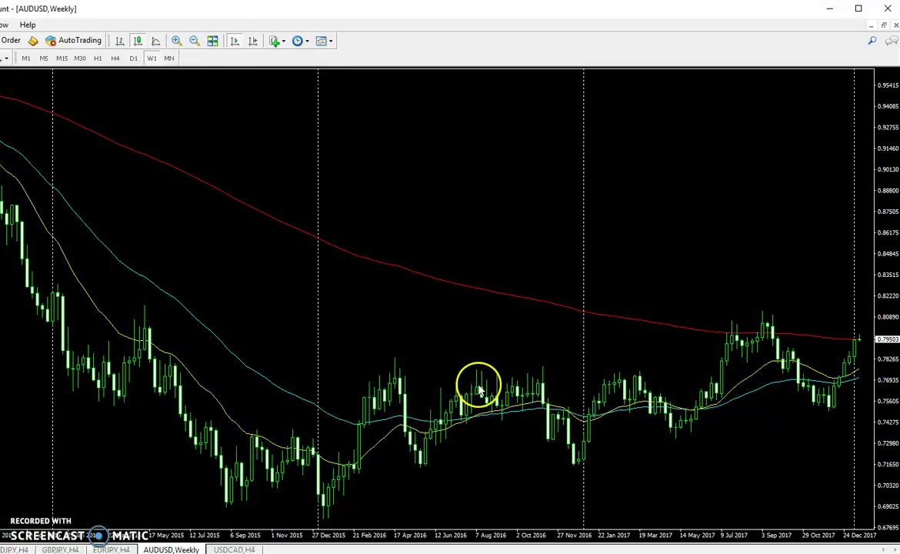
Place a horizontal line at about 0.772 across the 2016 and 2017 highs on the weekly AUDUSD chart
{"action": "left_click", "coordinate": [106, 400]}
{"action": "left_click_drag", "start_coordinate": [241, 406], "coordinate": [247, 380]}
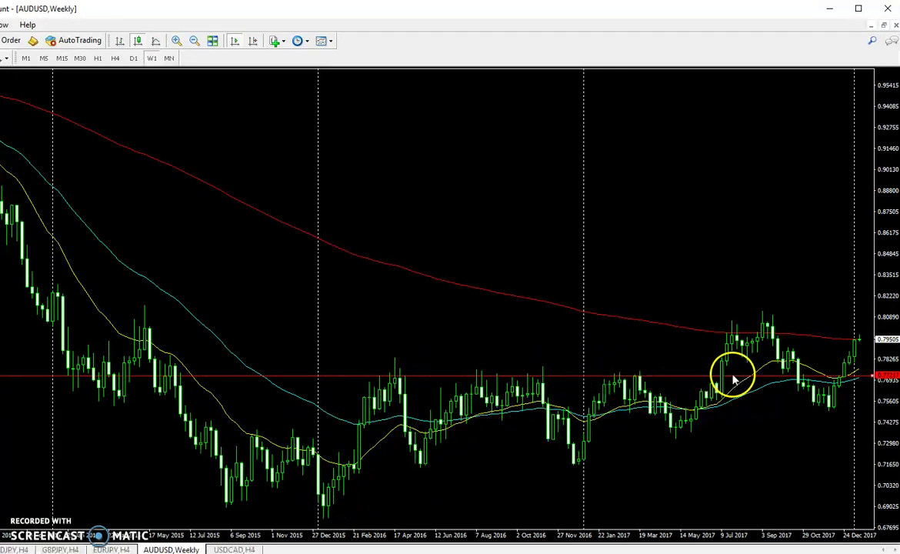
{"action": "mouse_move", "coordinate": [797, 367]}
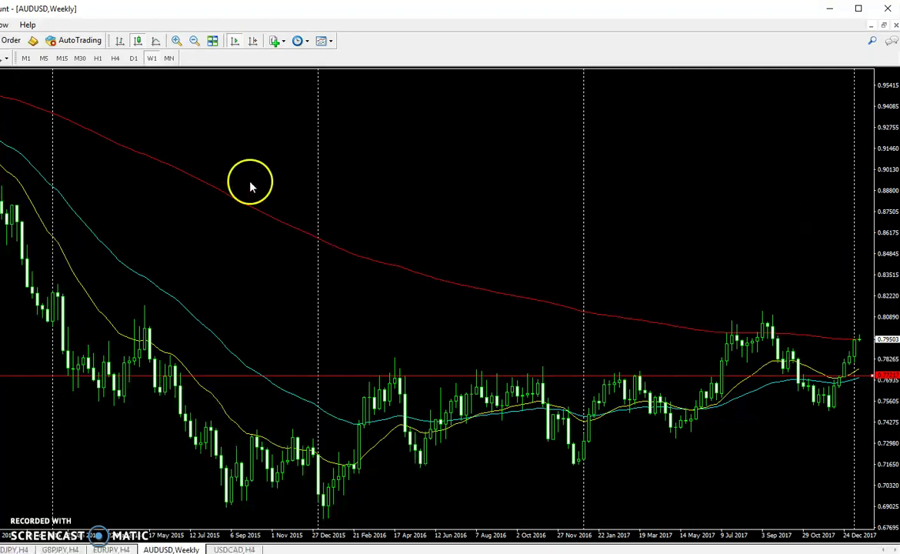
Check AUDUSD on the daily timeframe, return to H4, and move the horizontal line to about 0.7679 at the mid-December highs
{"action": "left_click", "coordinate": [133, 58]}
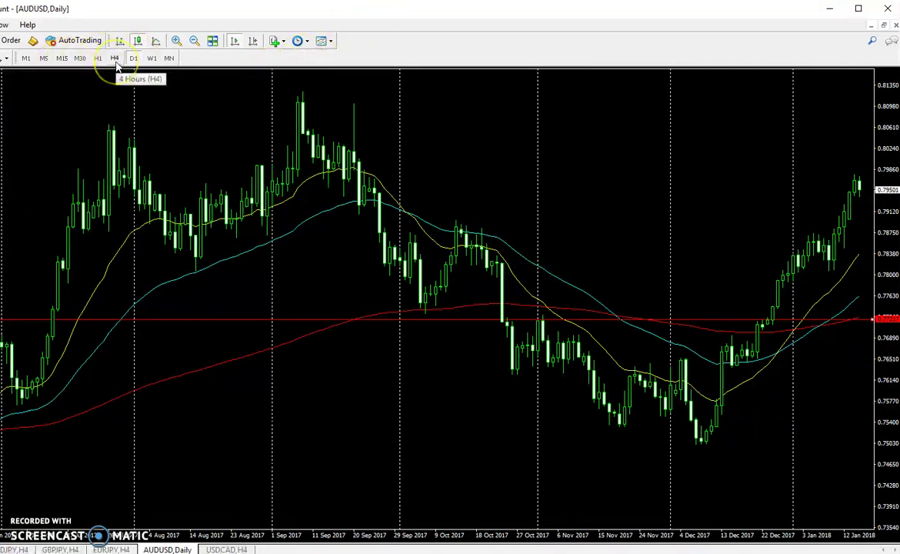
{"action": "left_click", "coordinate": [115, 61]}
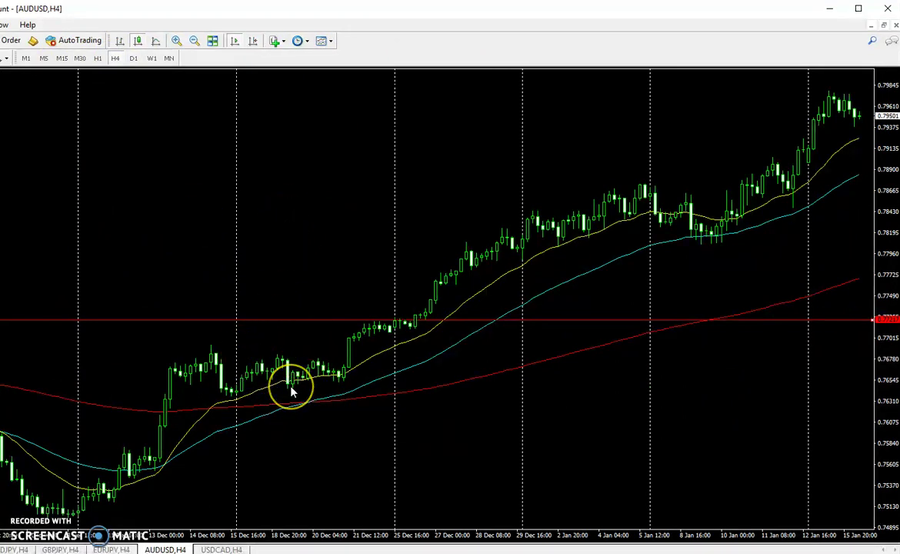
{"action": "mouse_move", "coordinate": [271, 394]}
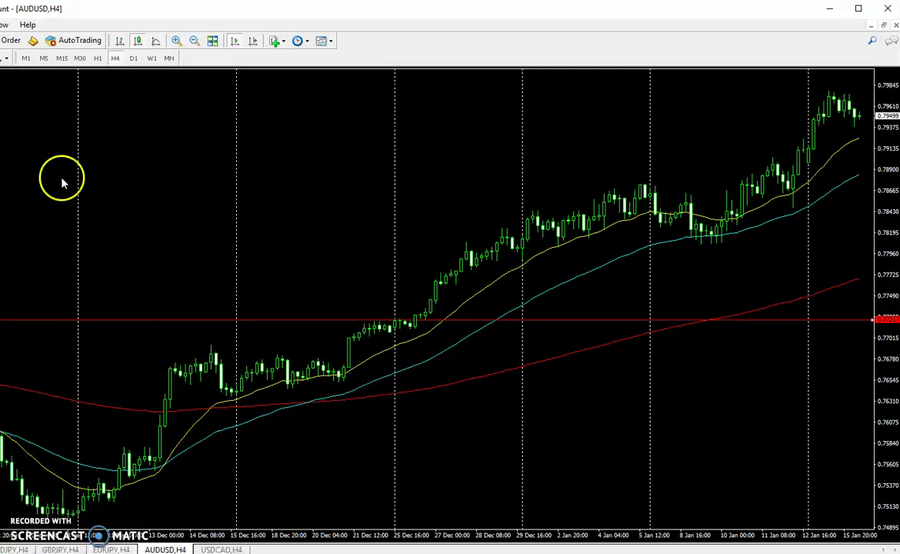
{"action": "left_click_drag", "start_coordinate": [163, 323], "coordinate": [180, 362]}
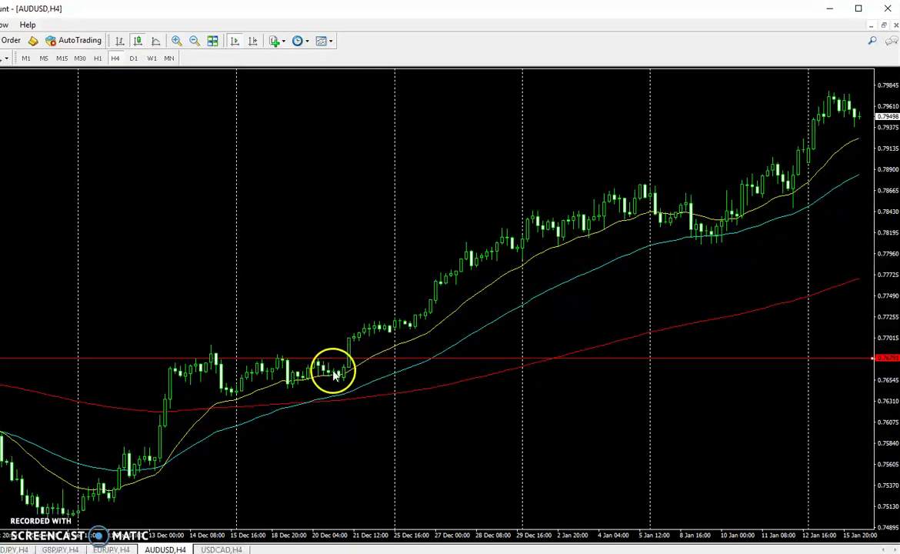
{"action": "mouse_move", "coordinate": [373, 392]}
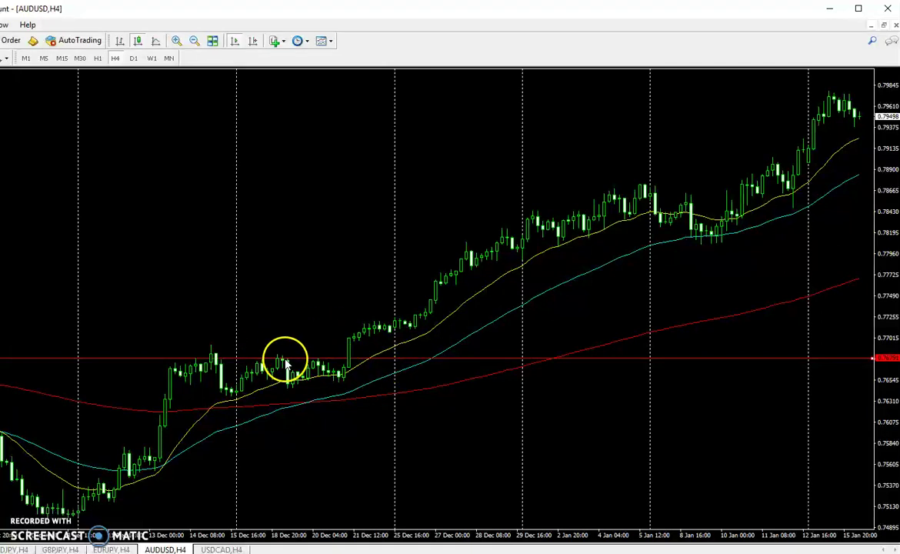
Measure the AUDUSD rise from the 21 December 0:00 candle to the pullback after the early January high with the crosshair
{"action": "middle_click", "coordinate": [336, 345]}
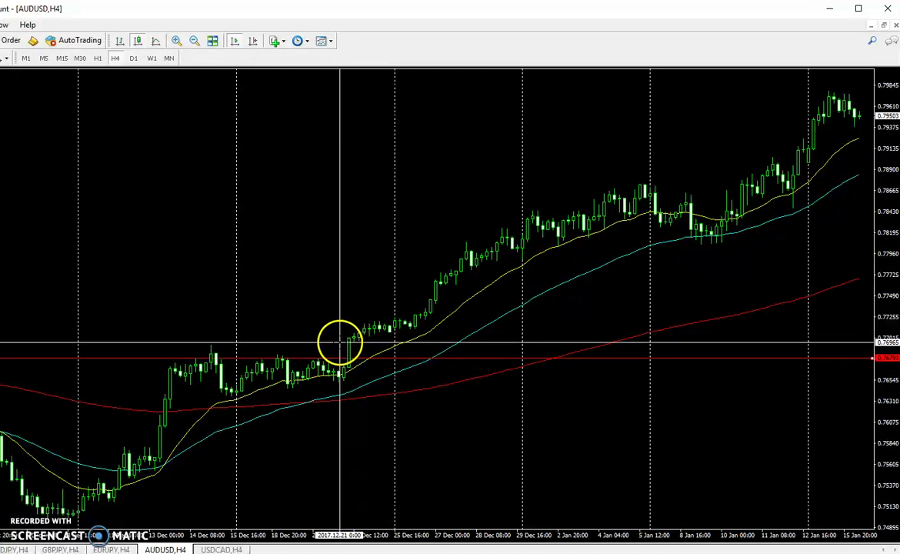
{"action": "left_click_drag", "start_coordinate": [340, 337], "coordinate": [564, 230]}
{"action": "mouse_move", "coordinate": [625, 201]}
{"action": "left_mouse_down"}
{"action": "mouse_move", "coordinate": [647, 185]}
{"action": "mouse_move", "coordinate": [661, 198]}
{"action": "mouse_move", "coordinate": [659, 225]}
{"action": "left_mouse_up"}
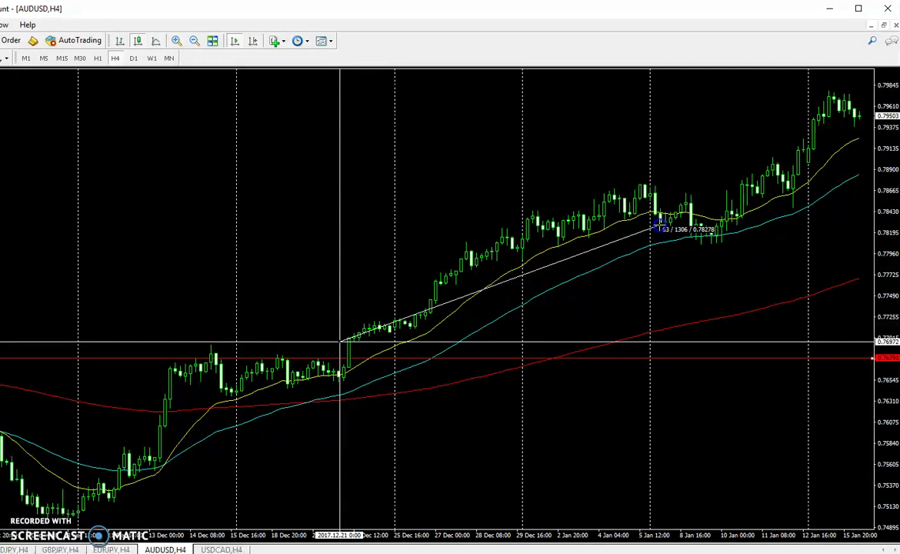
{"action": "left_click_drag", "start_coordinate": [659, 225], "coordinate": [660, 227]}
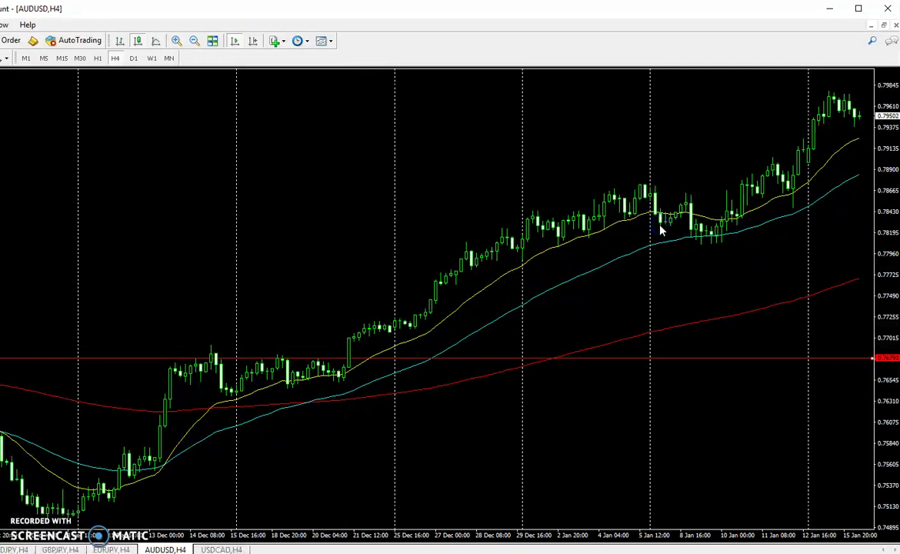